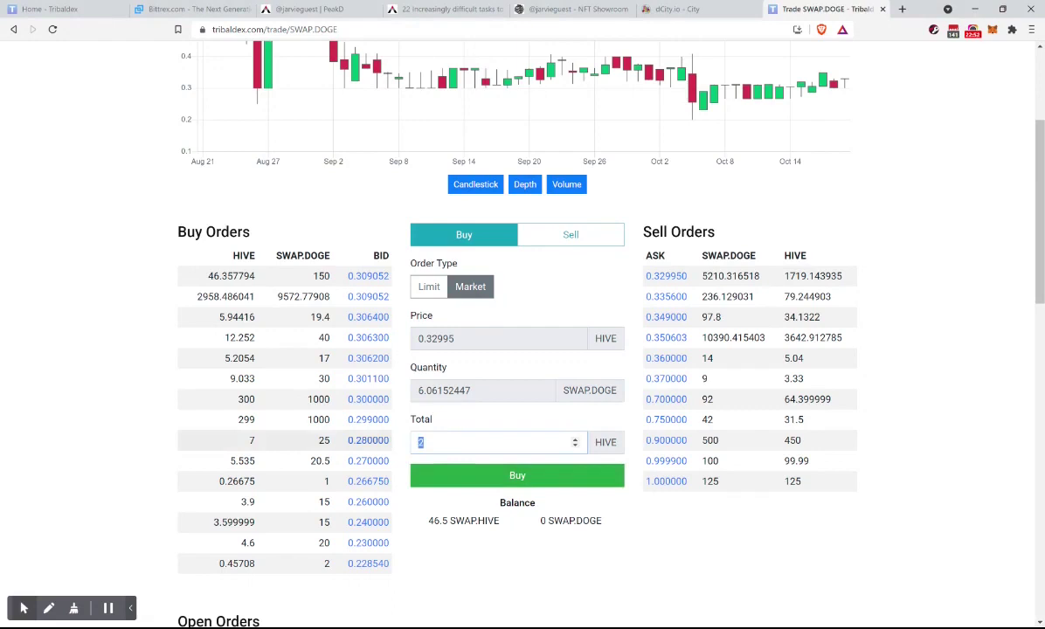
Buy SWAP.DOGE at market for a total of 5 HIVE and reload the trading page.
{"action": "type", "text": "5"}
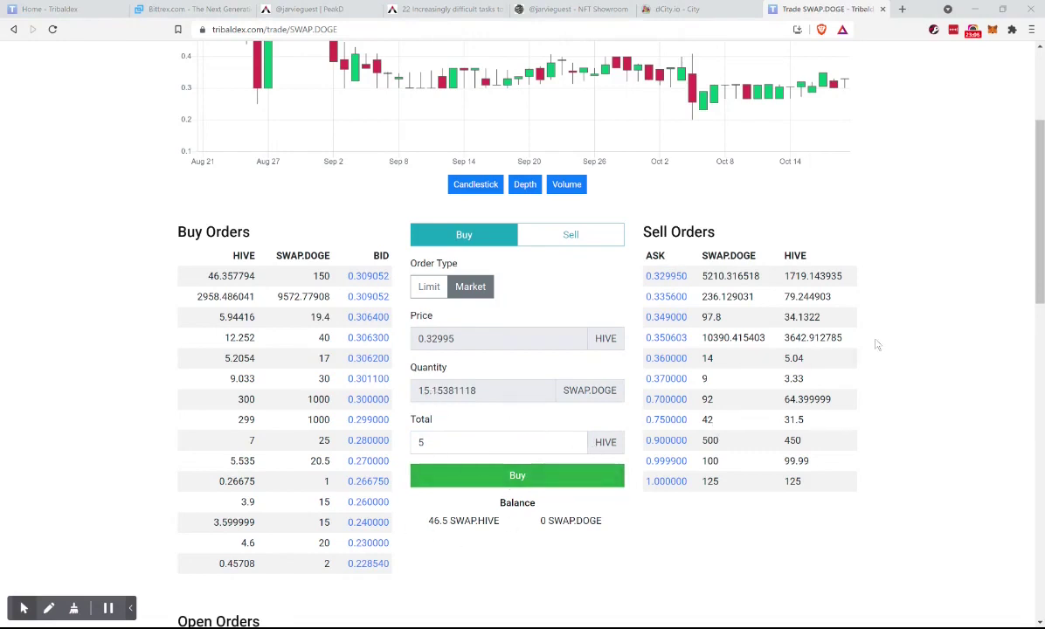
{"action": "key", "text": "F5"}
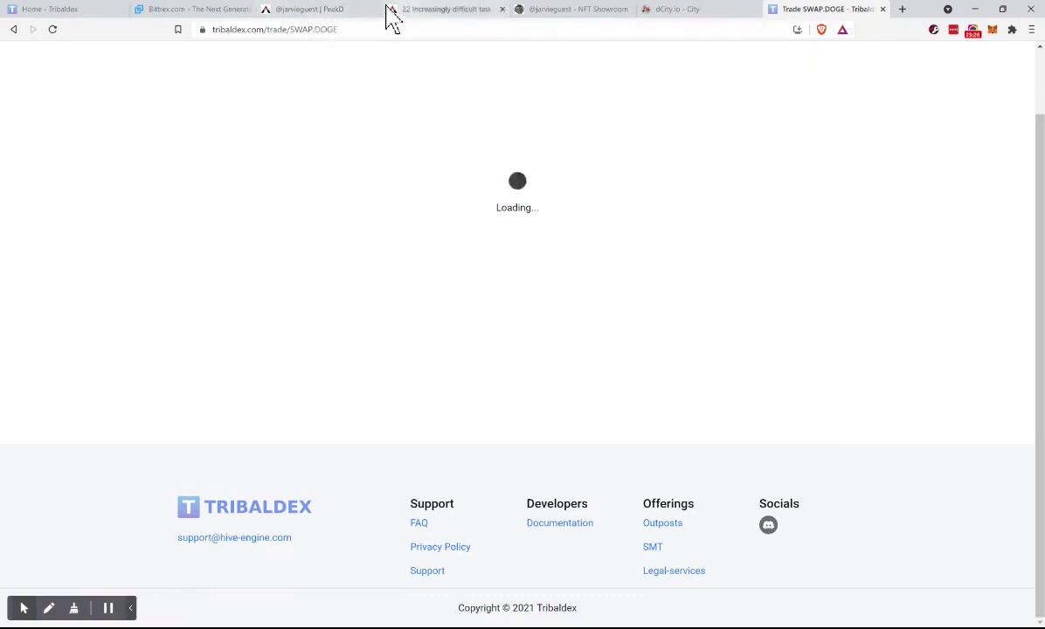
Switch to PeakD and check the token balances in the account's Hive Engine wallet.
{"action": "left_click", "coordinate": [319, 10]}
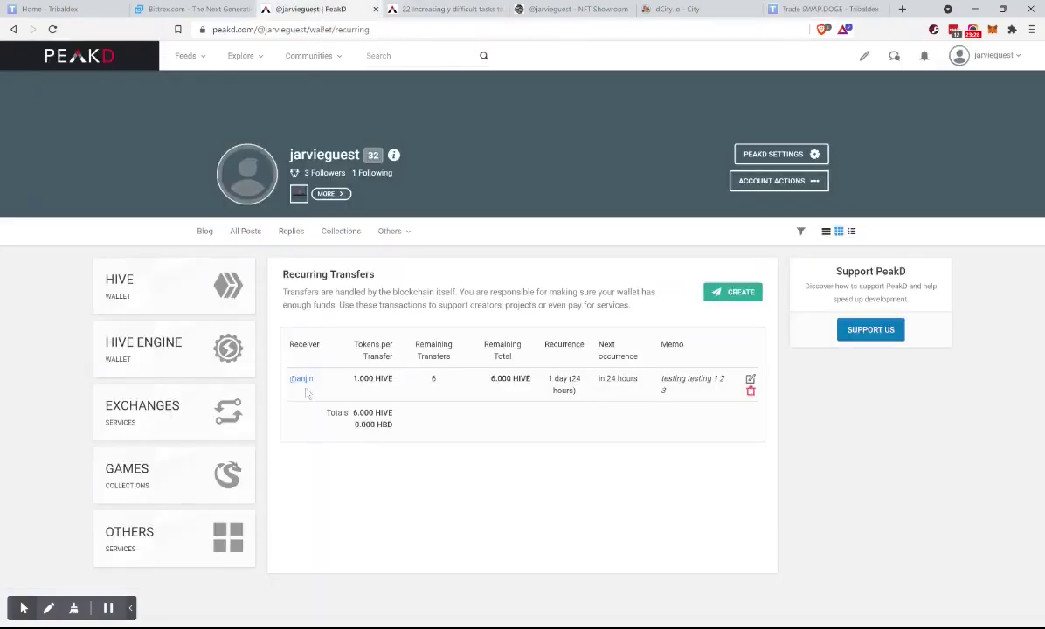
{"action": "left_click", "coordinate": [150, 366]}
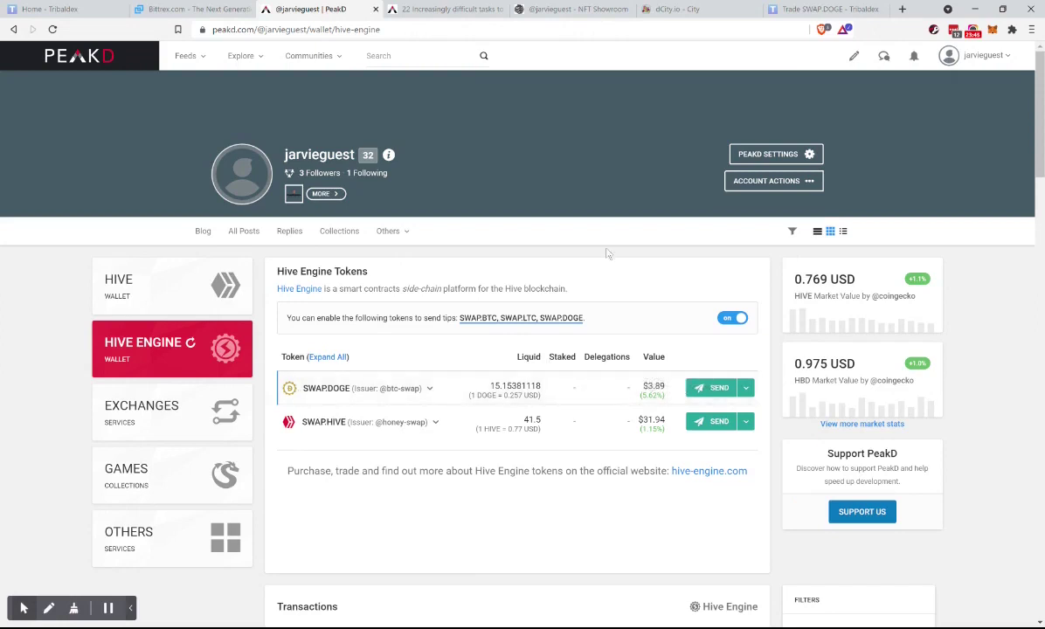
Return to Tribaldex and open the Diesel Pools swap page.
{"action": "left_click", "coordinate": [793, 10]}
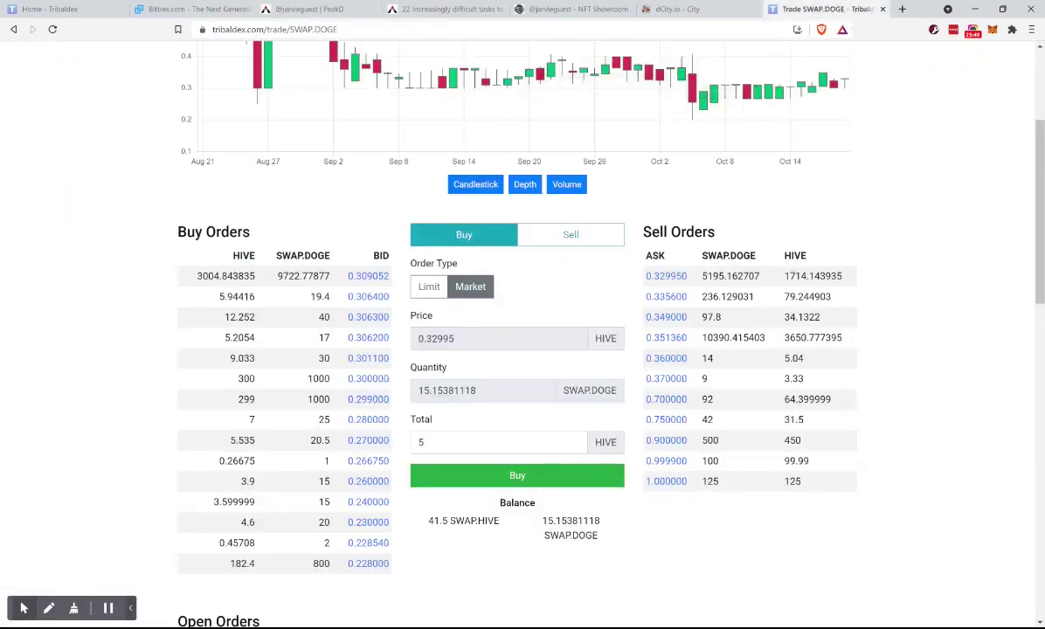
{"action": "scroll", "coordinate": [131, 253], "scroll_direction": "up", "scroll_amount": 3}
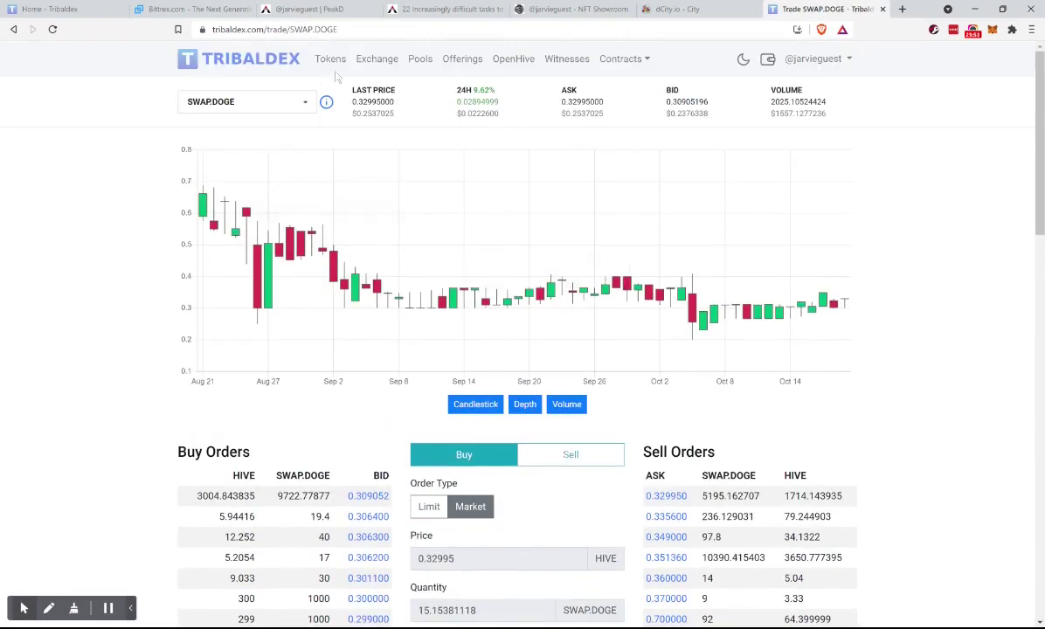
{"action": "left_click", "coordinate": [420, 61]}
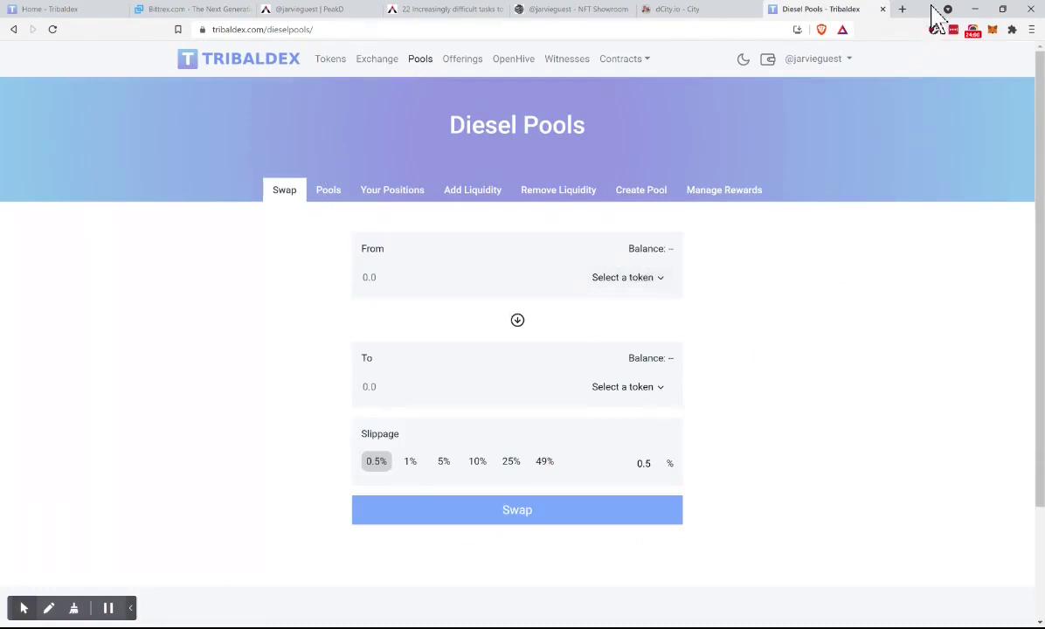
Open BeeSwap's swap page in a new browser tab and compare it with the Tribaldex Diesel Pools swap page.
{"action": "left_click", "coordinate": [901, 9]}
{"action": "type", "text": "bee"}
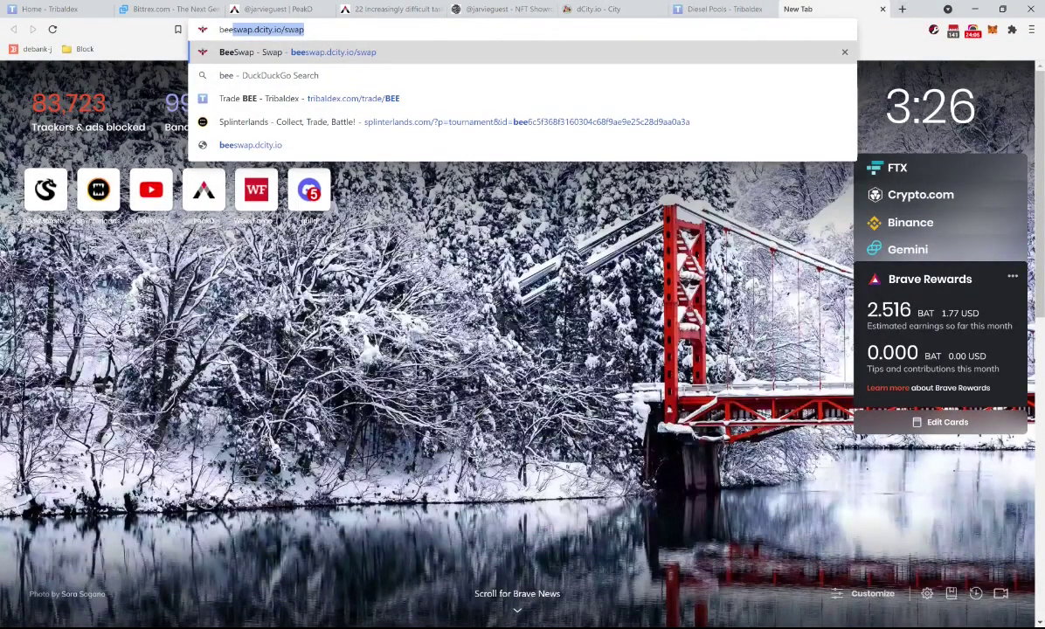
{"action": "key", "text": "Return"}
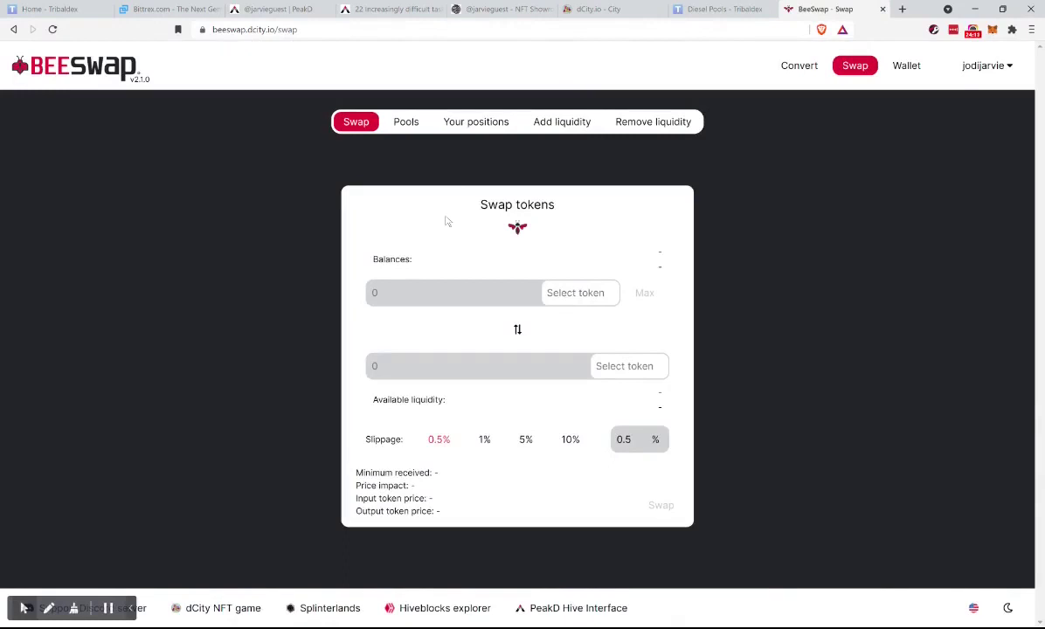
{"action": "left_click", "coordinate": [713, 13]}
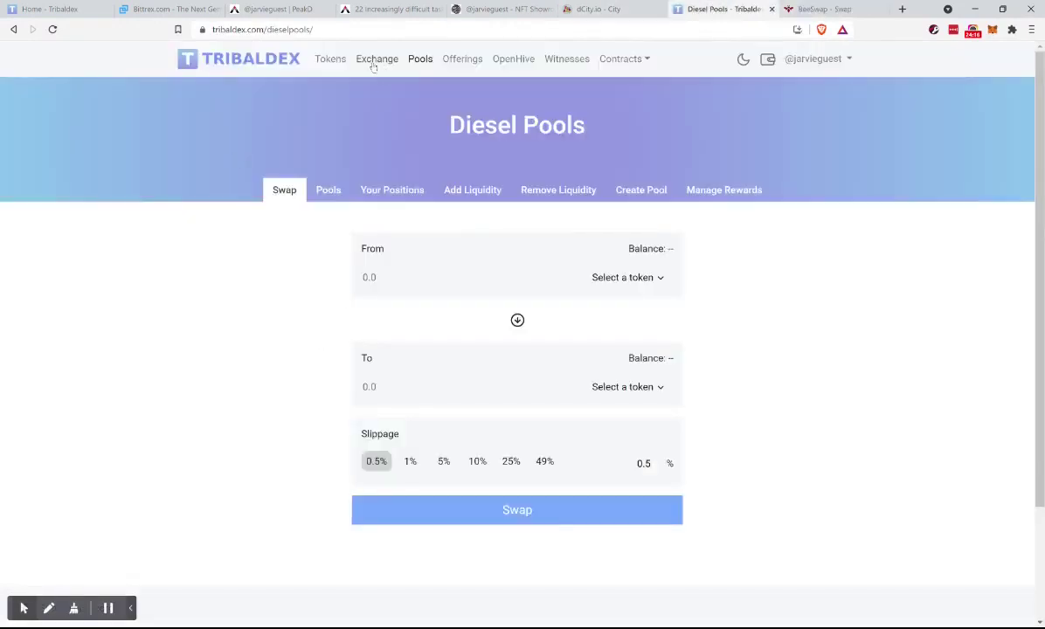
{"action": "left_click", "coordinate": [817, 10]}
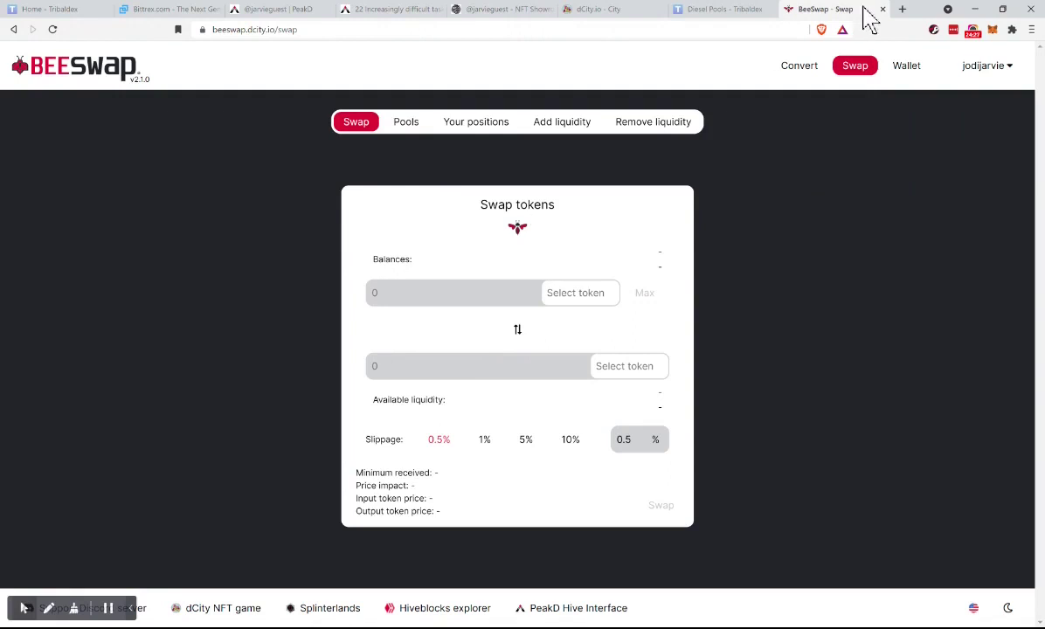
{"action": "left_click", "coordinate": [742, 19]}
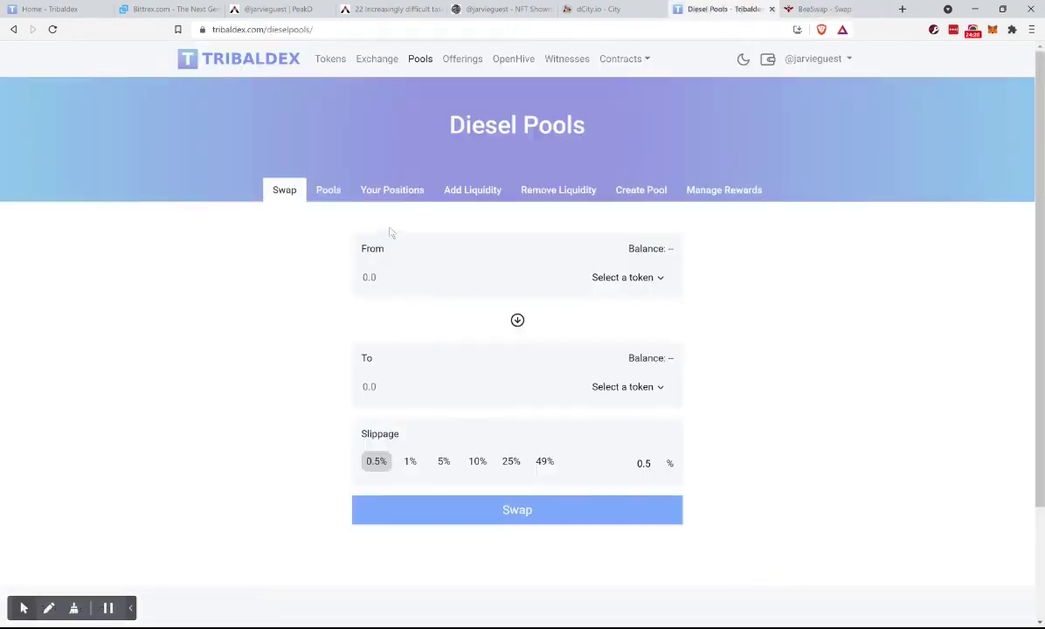
Examine the token pairs in the Diesel Pools list, including the SWAP.BTC, SWAP.LTC and SWAP.DOGE pools, with their liquidity and prices.
{"action": "left_click", "coordinate": [324, 190]}
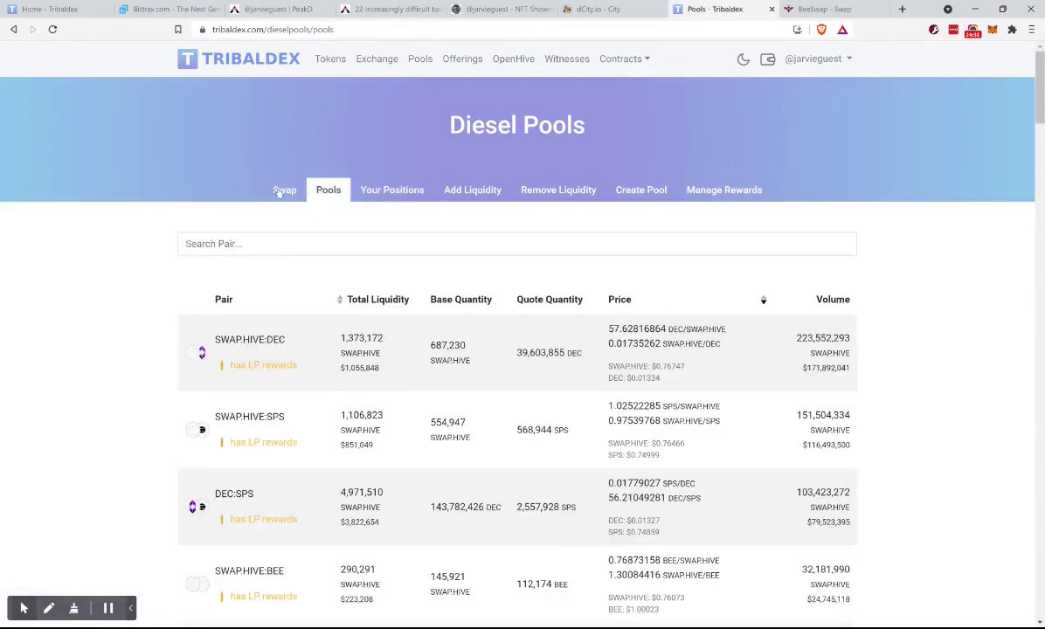
{"action": "left_click", "coordinate": [281, 190]}
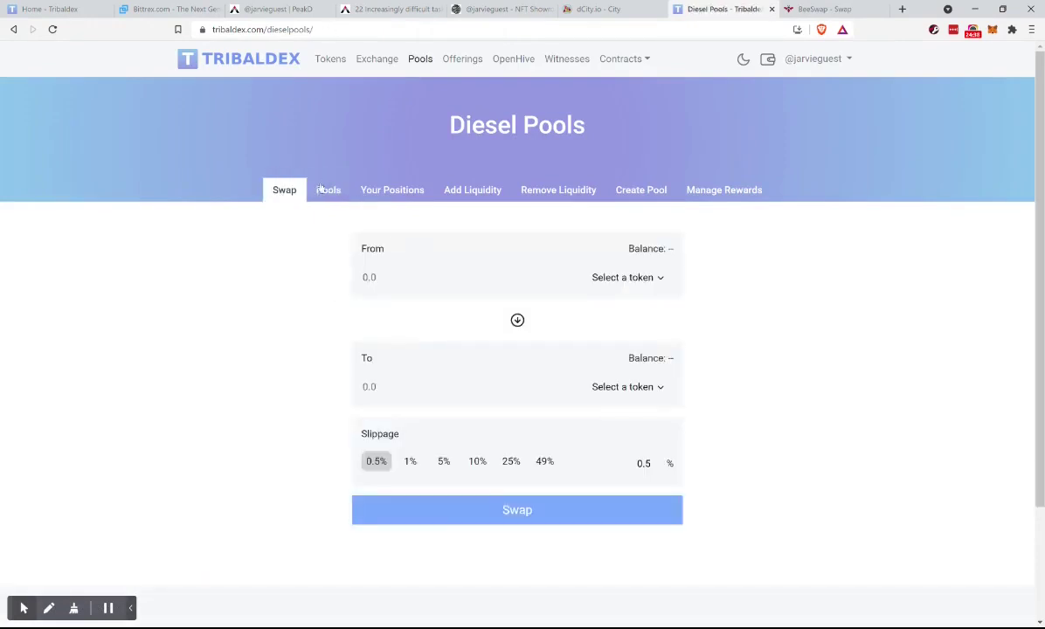
{"action": "left_click", "coordinate": [323, 190]}
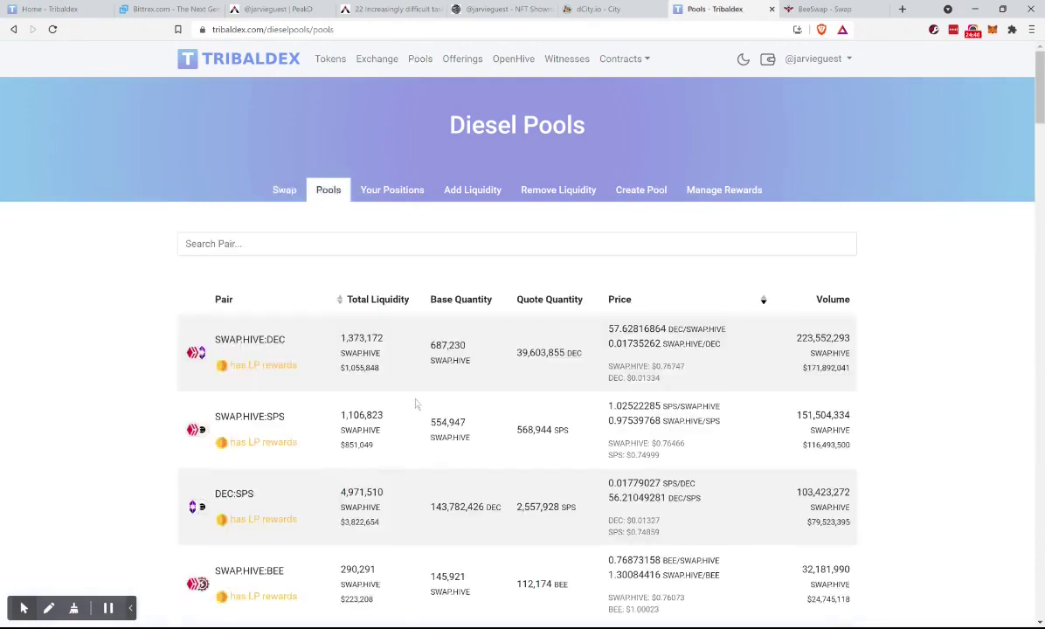
{"action": "scroll", "coordinate": [417, 404], "scroll_direction": "down", "scroll_amount": 1}
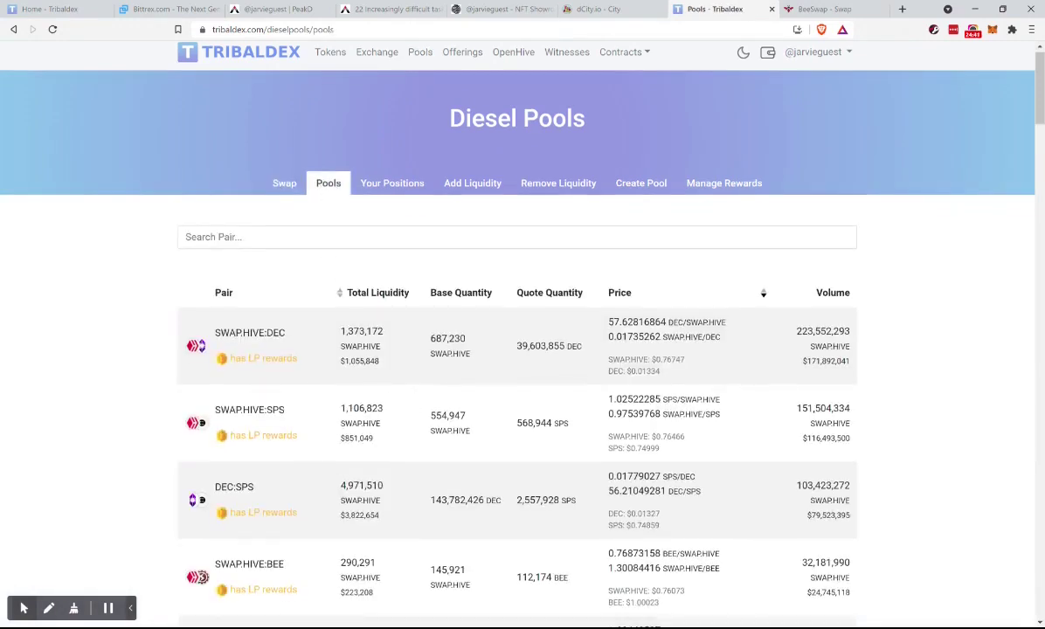
{"action": "scroll", "coordinate": [313, 387], "scroll_direction": "down", "scroll_amount": 3}
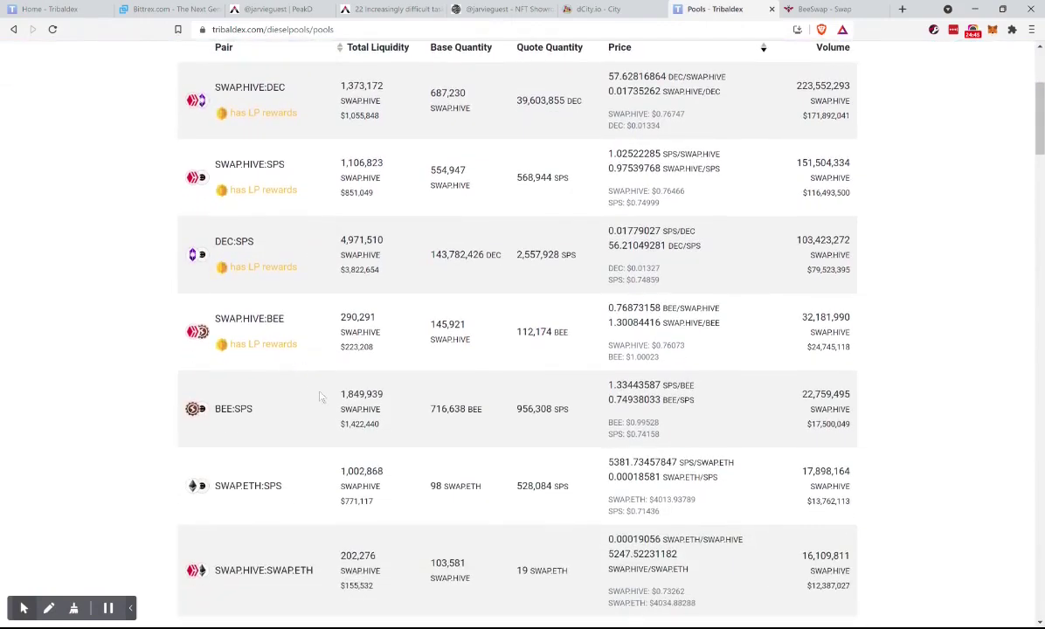
{"action": "scroll", "coordinate": [319, 395], "scroll_direction": "down", "scroll_amount": 3}
{"action": "scroll", "coordinate": [319, 398], "scroll_direction": "up", "scroll_amount": 2}
{"action": "scroll", "coordinate": [320, 393], "scroll_direction": "down", "scroll_amount": 2}
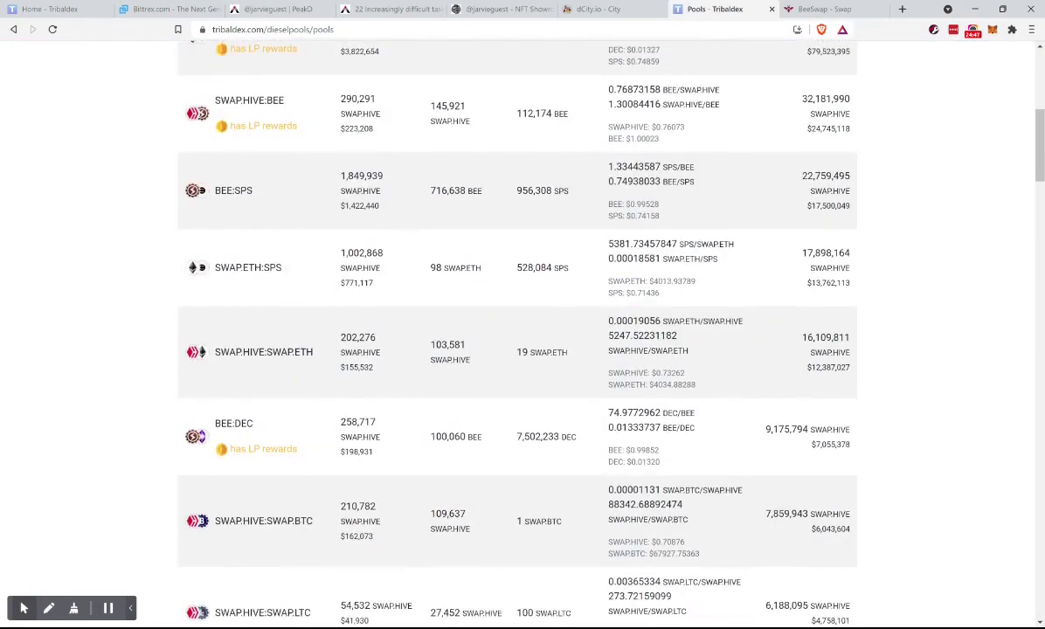
{"action": "scroll", "coordinate": [330, 363], "scroll_direction": "down", "scroll_amount": 2}
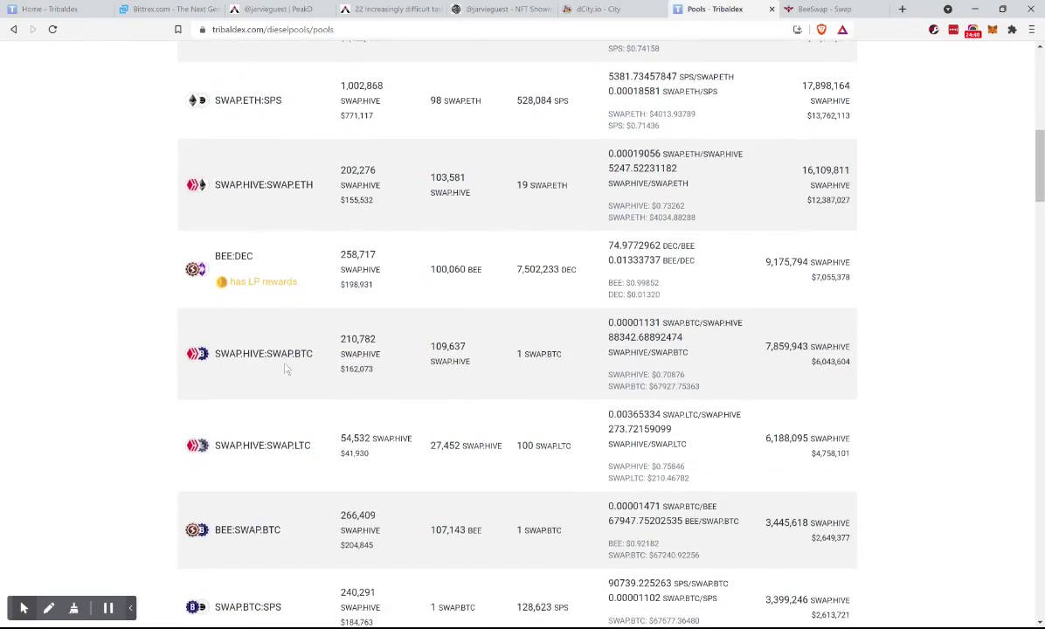
{"action": "scroll", "coordinate": [327, 374], "scroll_direction": "down", "scroll_amount": 1}
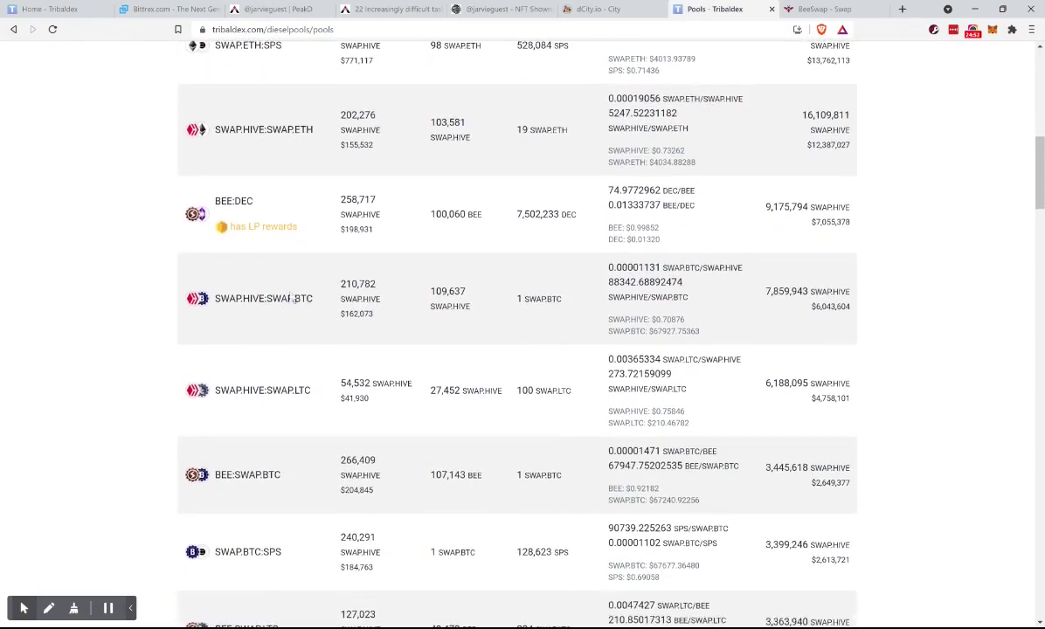
{"action": "scroll", "coordinate": [341, 312], "scroll_direction": "down", "scroll_amount": 1}
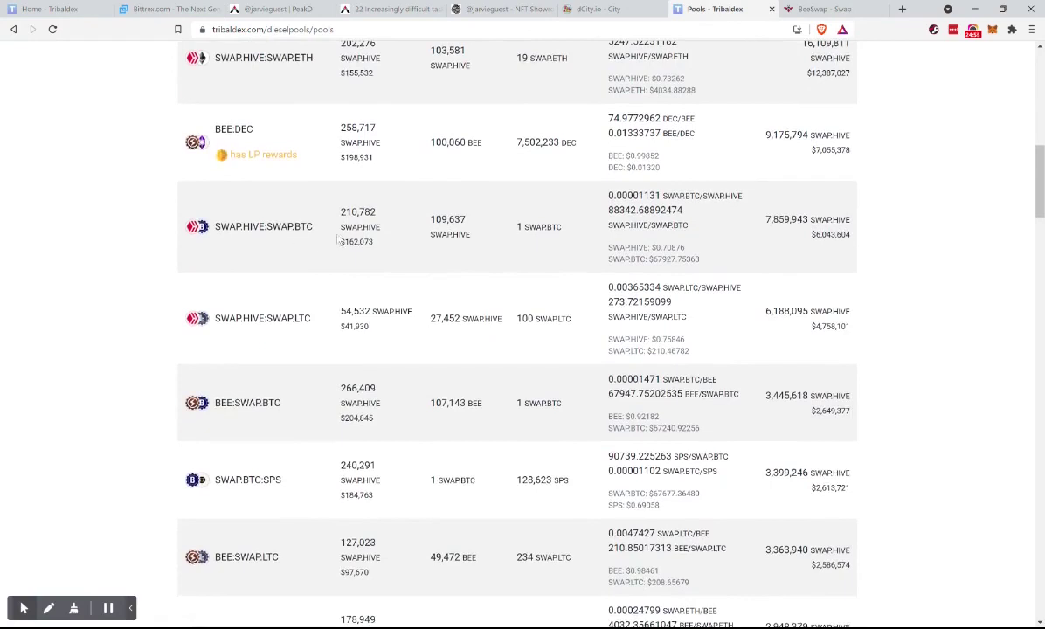
{"action": "scroll", "coordinate": [343, 243], "scroll_direction": "down", "scroll_amount": 1}
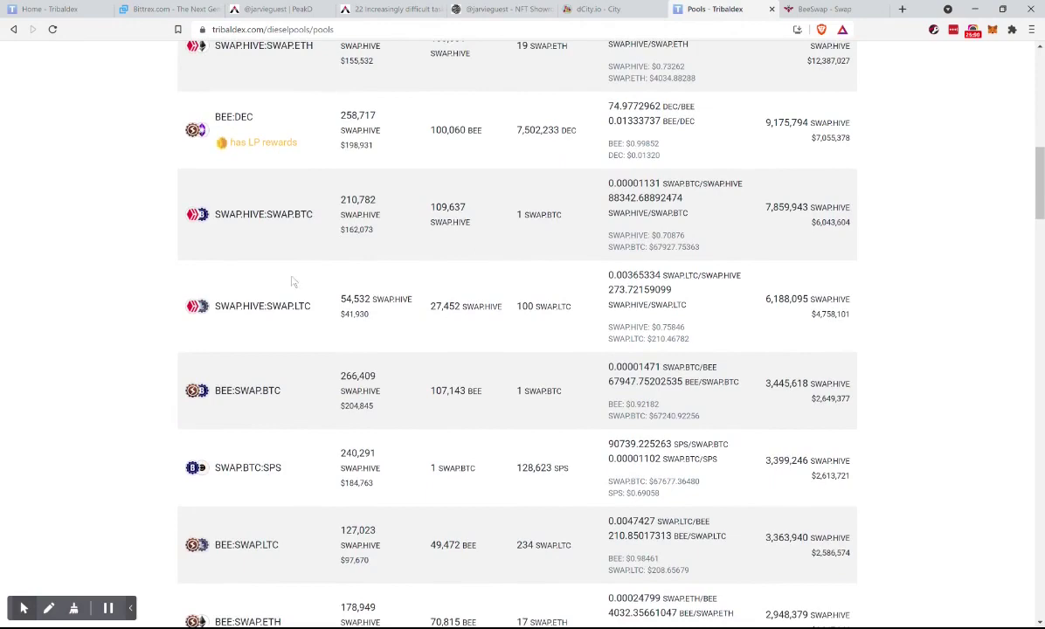
{"action": "scroll", "coordinate": [278, 385], "scroll_direction": "down", "scroll_amount": 1}
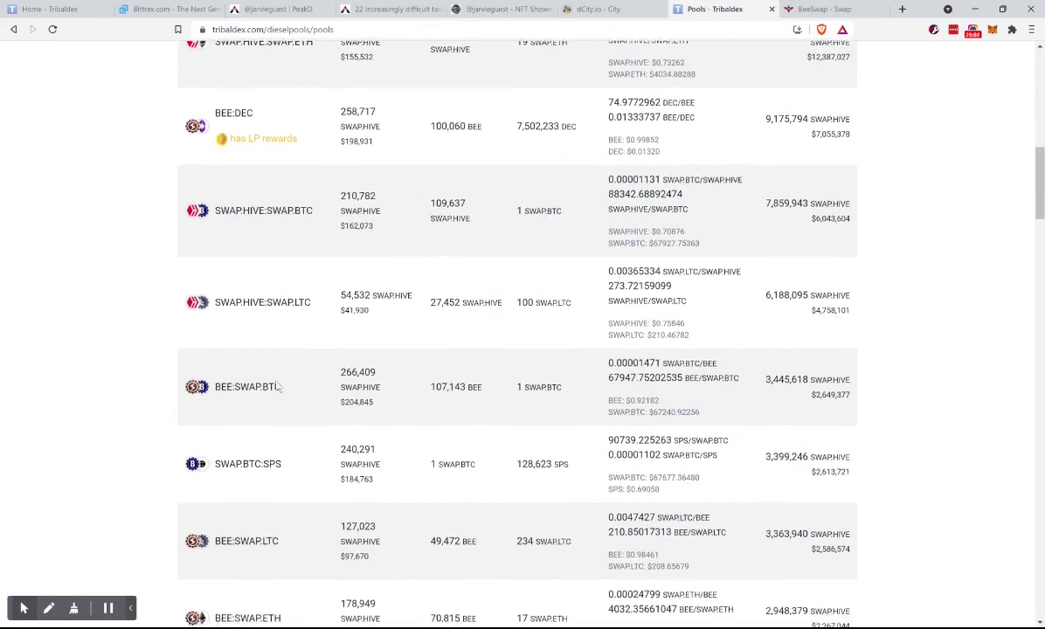
{"action": "scroll", "coordinate": [278, 386], "scroll_direction": "down", "scroll_amount": 1}
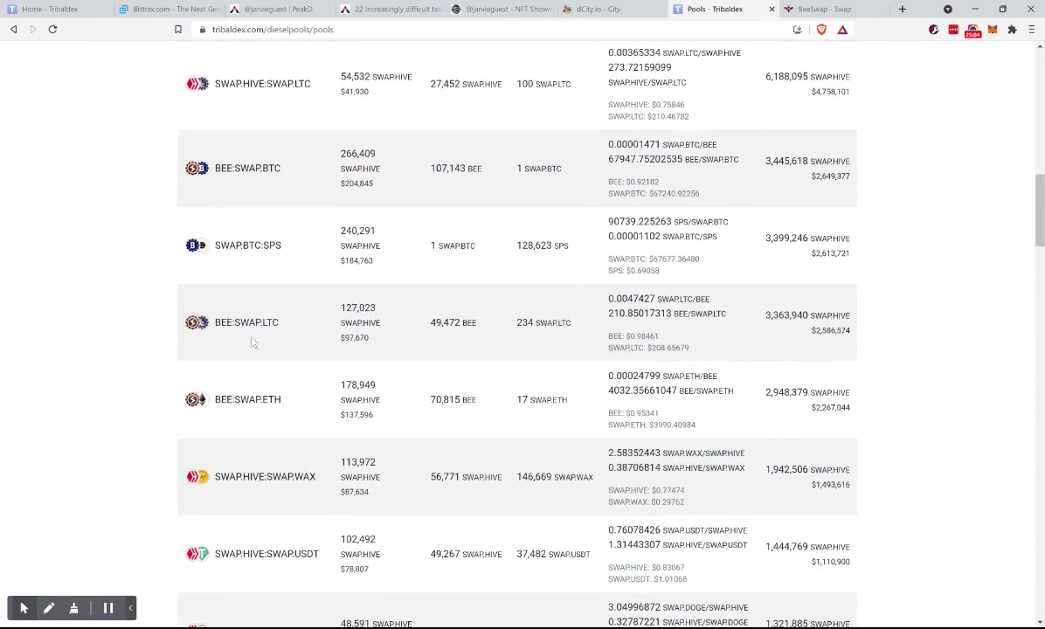
{"action": "scroll", "coordinate": [311, 433], "scroll_direction": "down", "scroll_amount": 1}
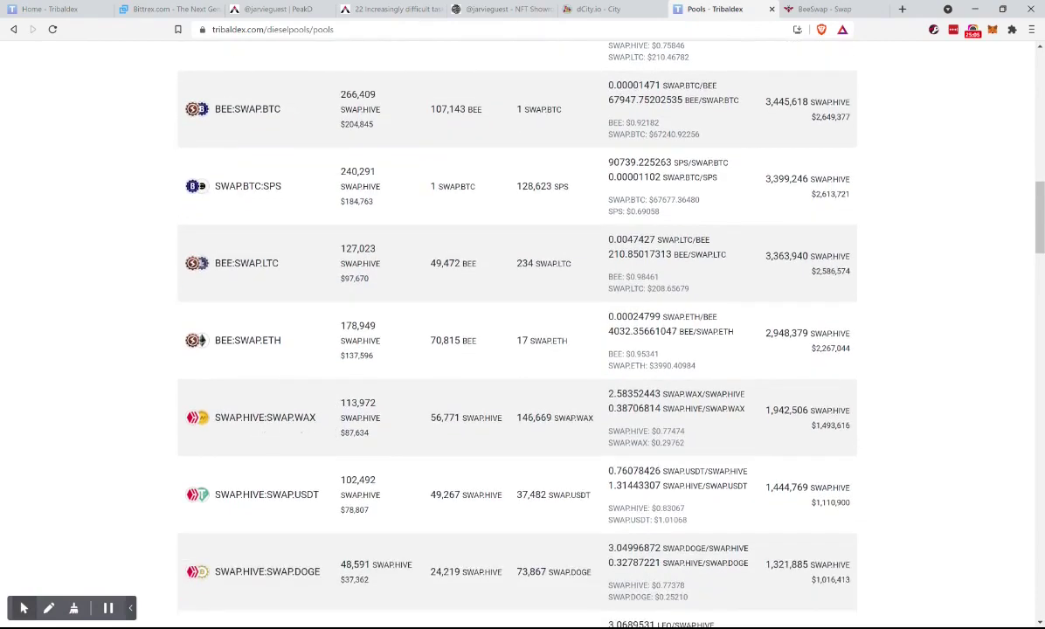
{"action": "scroll", "coordinate": [323, 440], "scroll_direction": "down", "scroll_amount": 2}
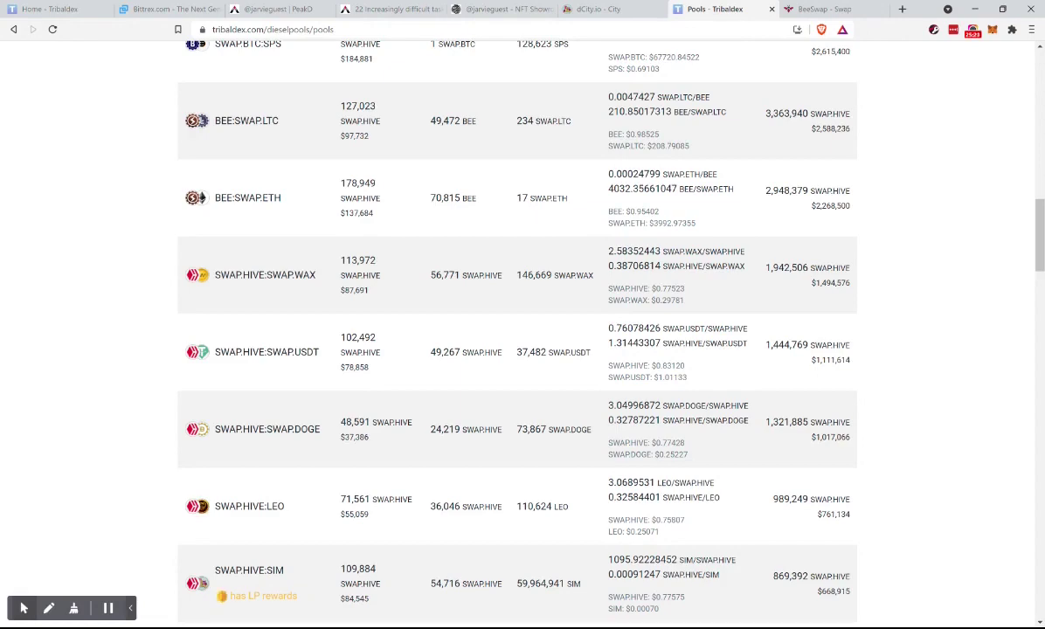
{"action": "scroll", "coordinate": [357, 436], "scroll_direction": "up", "scroll_amount": 20}
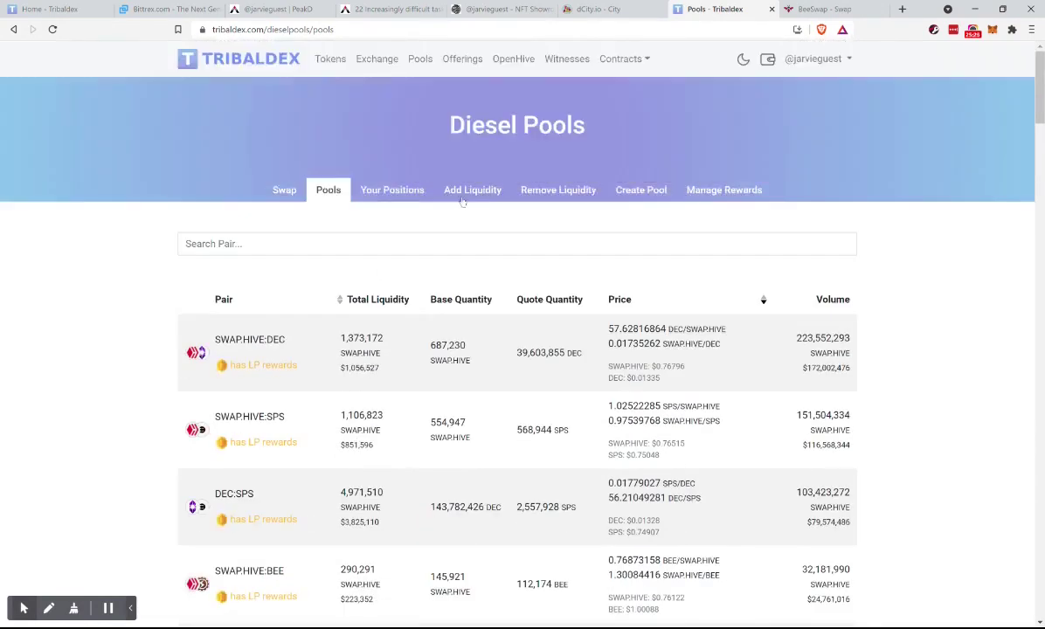
Set up a Diesel Pools swap from 5 SWAP.HIVE to SWAP.DOGE.
{"action": "left_click", "coordinate": [283, 191]}
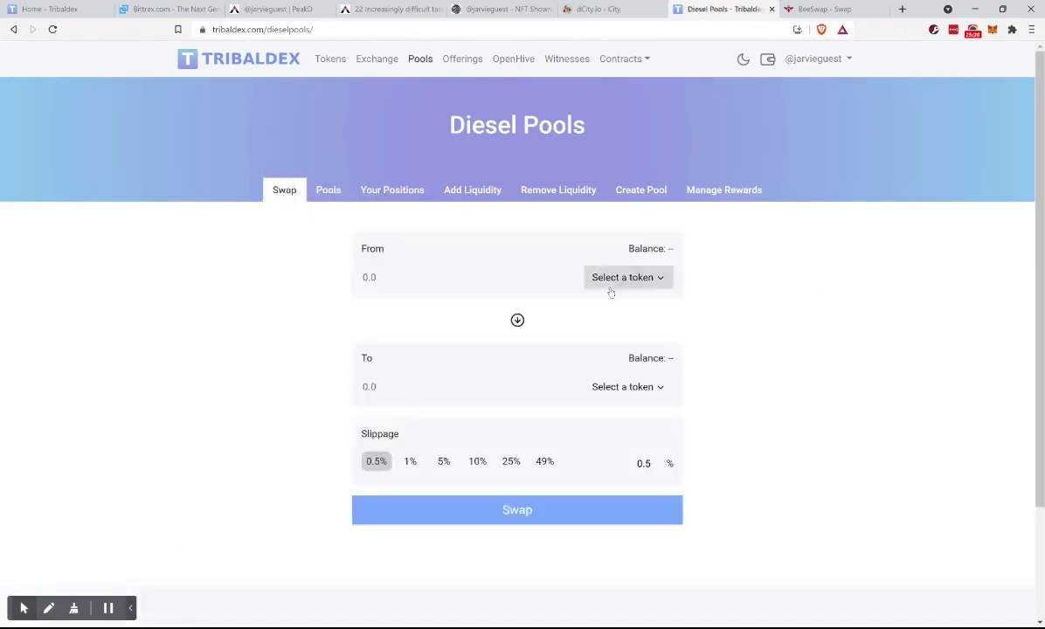
{"action": "left_click", "coordinate": [611, 288]}
{"action": "type", "text": "hiv"}
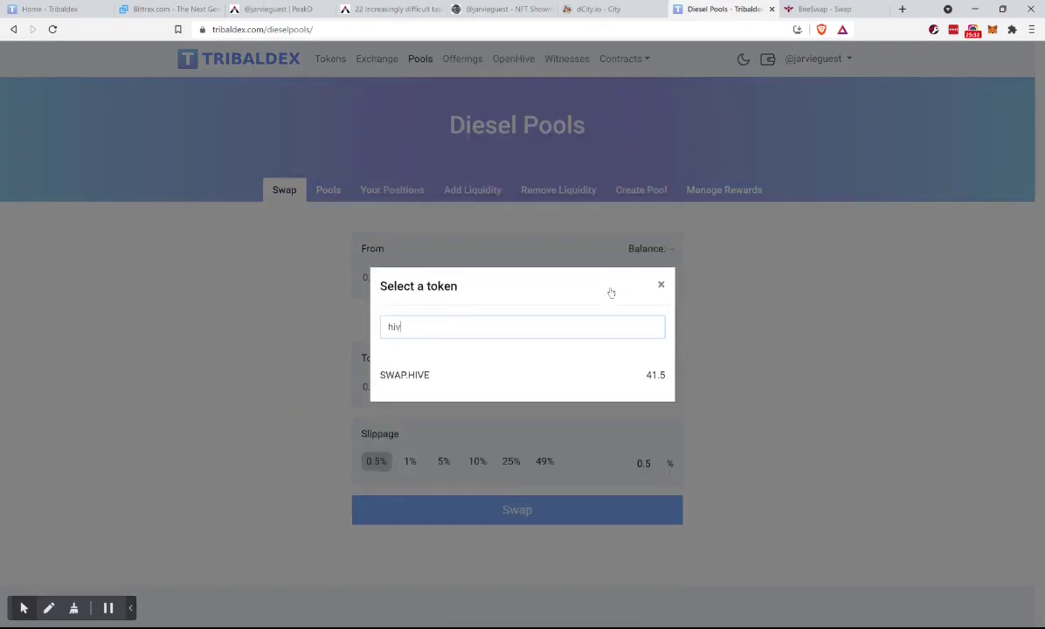
{"action": "left_click", "coordinate": [490, 379]}
{"action": "left_click", "coordinate": [626, 387]}
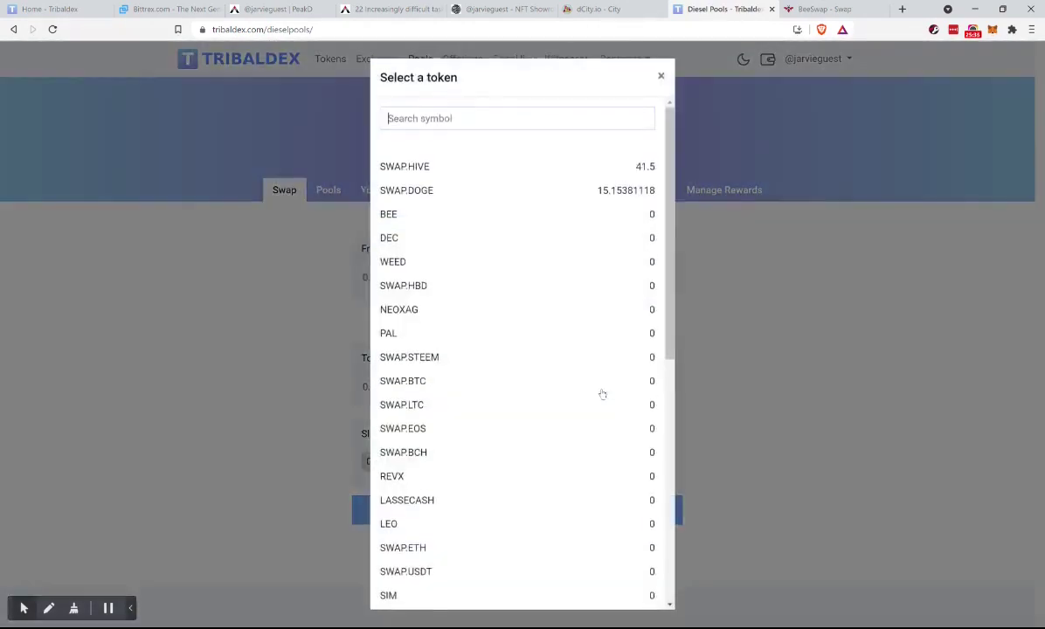
{"action": "type", "text": "dog"}
{"action": "left_click", "coordinate": [533, 374]}
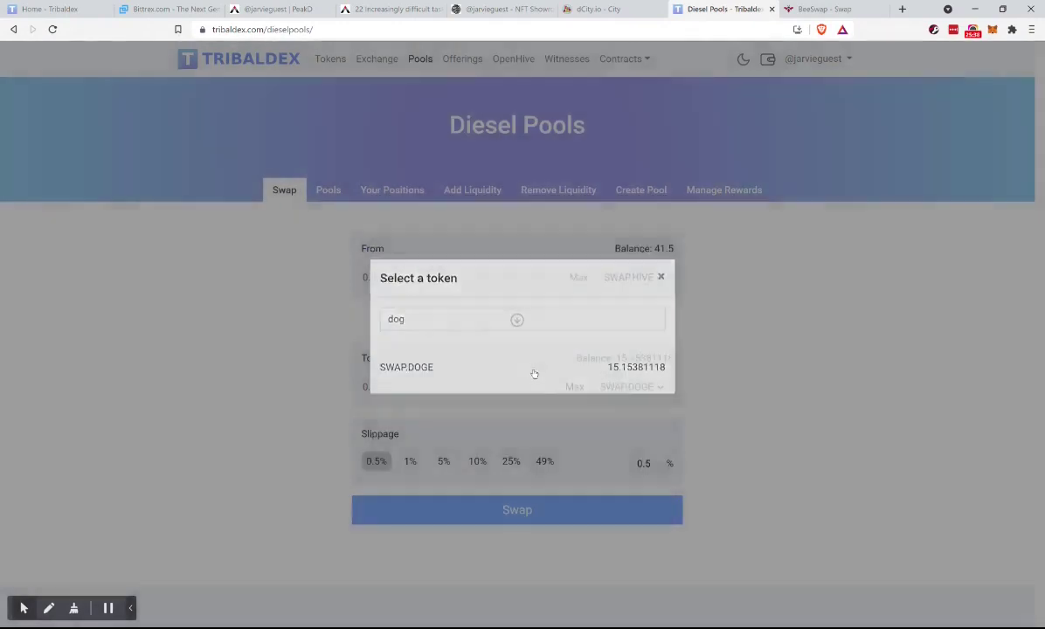
{"action": "left_click", "coordinate": [371, 277]}
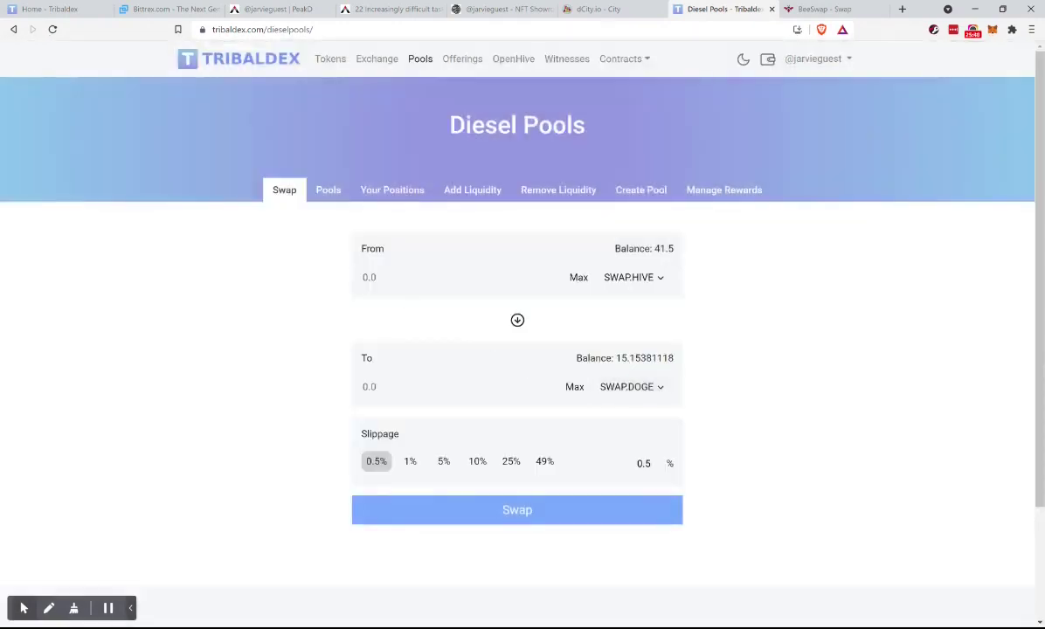
{"action": "type", "text": "5"}
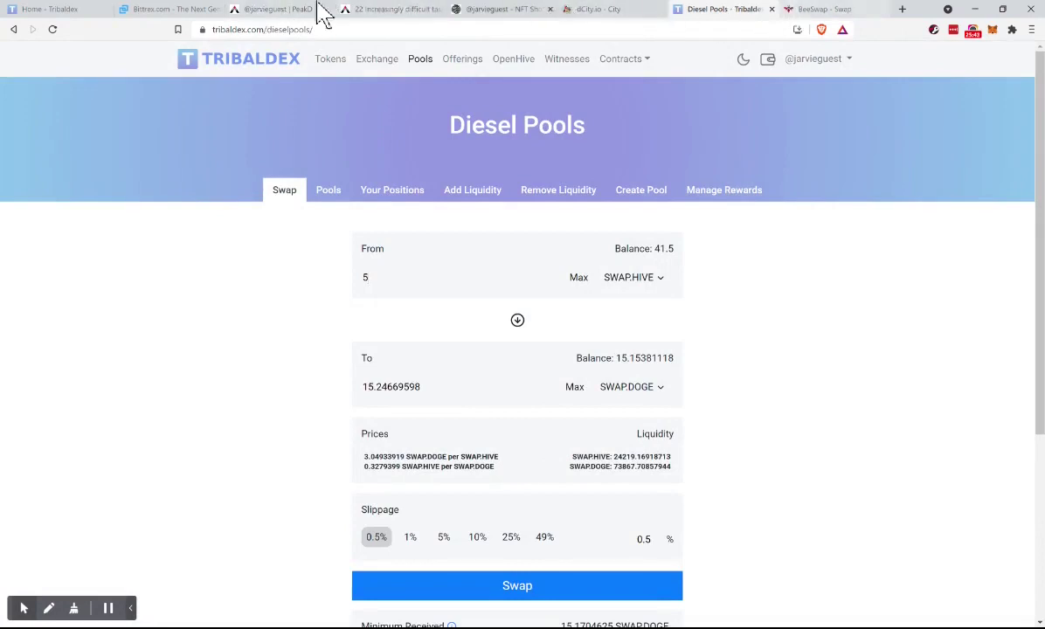
Check the SWAP.DOGE balance in the PeakD wallet, and return to Tribaldex to review the swap's slippage and minimum received.
{"action": "left_click", "coordinate": [266, 11]}
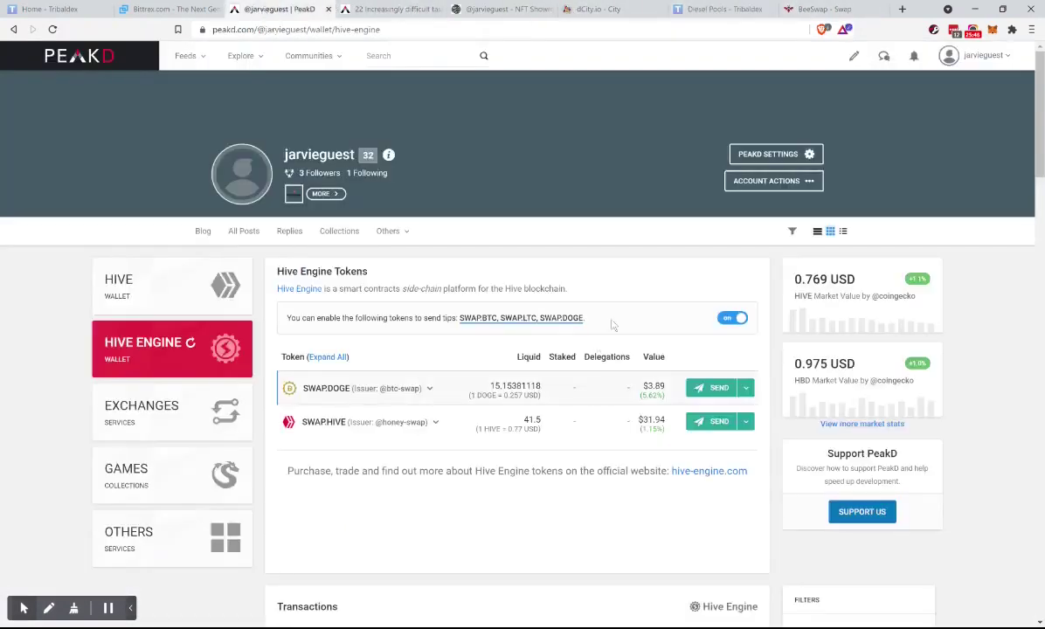
{"action": "left_click", "coordinate": [716, 10]}
{"action": "scroll", "coordinate": [500, 419], "scroll_direction": "down", "scroll_amount": 1}
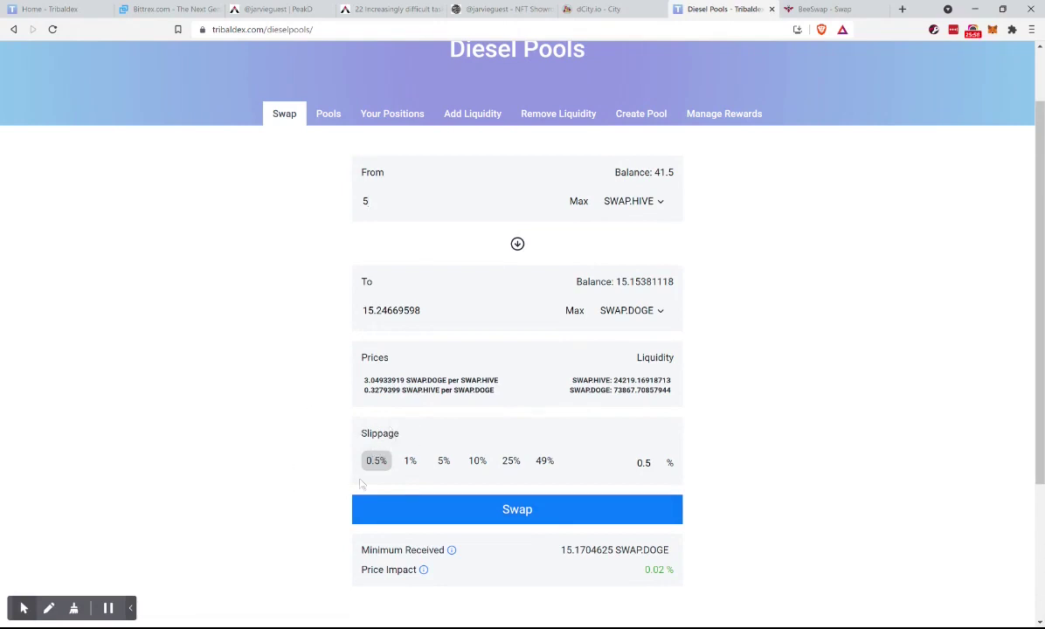
{"action": "scroll", "coordinate": [362, 483], "scroll_direction": "down", "scroll_amount": 1}
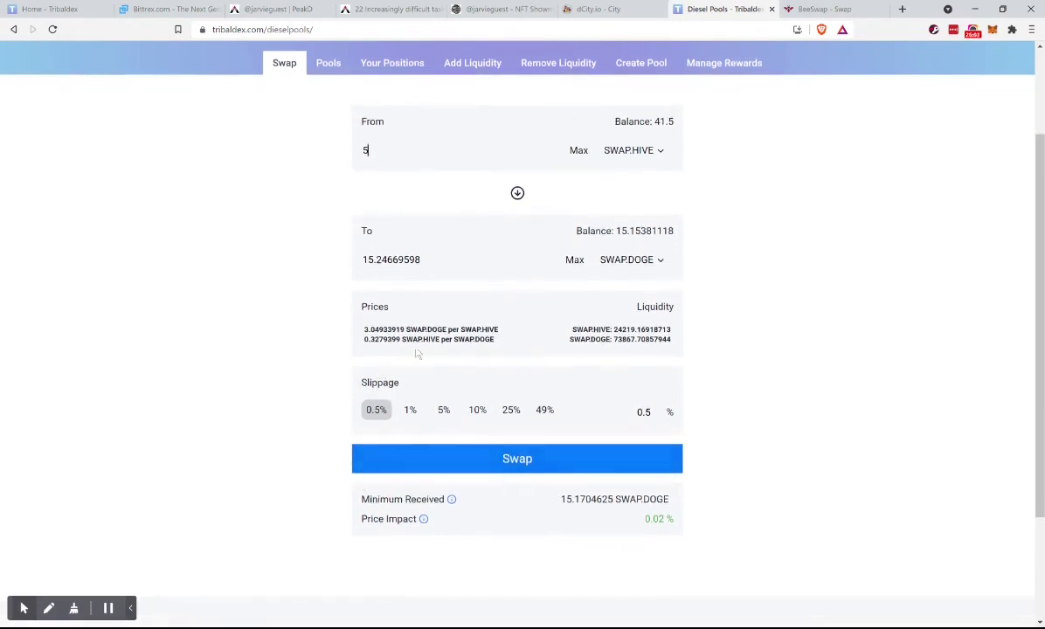
{"action": "scroll", "coordinate": [554, 461], "scroll_direction": "up", "scroll_amount": 1}
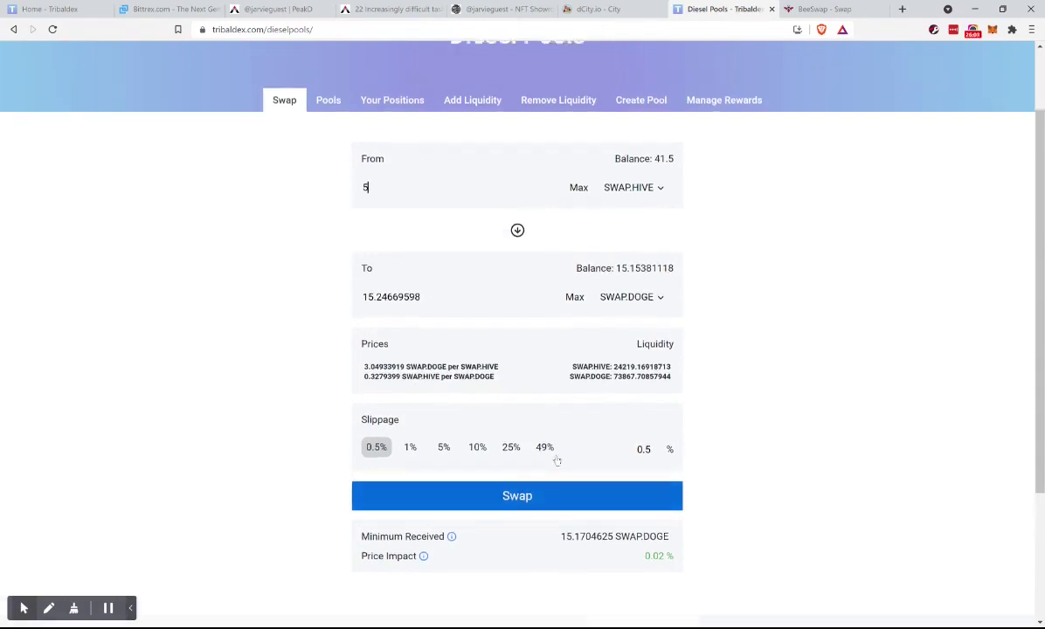
{"action": "scroll", "coordinate": [555, 461], "scroll_direction": "down", "scroll_amount": 1}
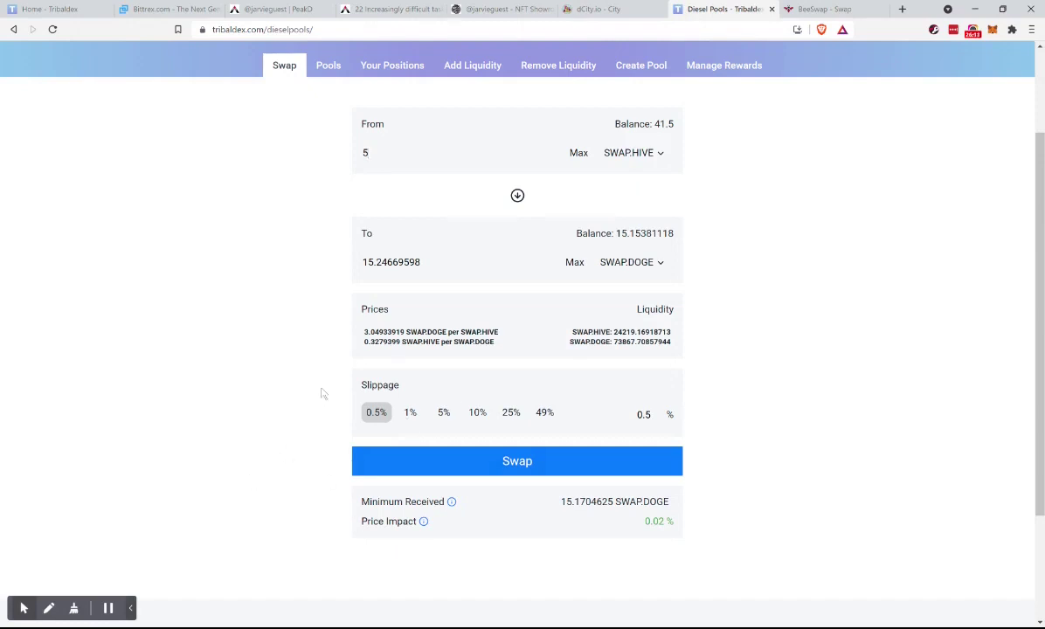
{"action": "scroll", "coordinate": [310, 305], "scroll_direction": "down", "scroll_amount": 1}
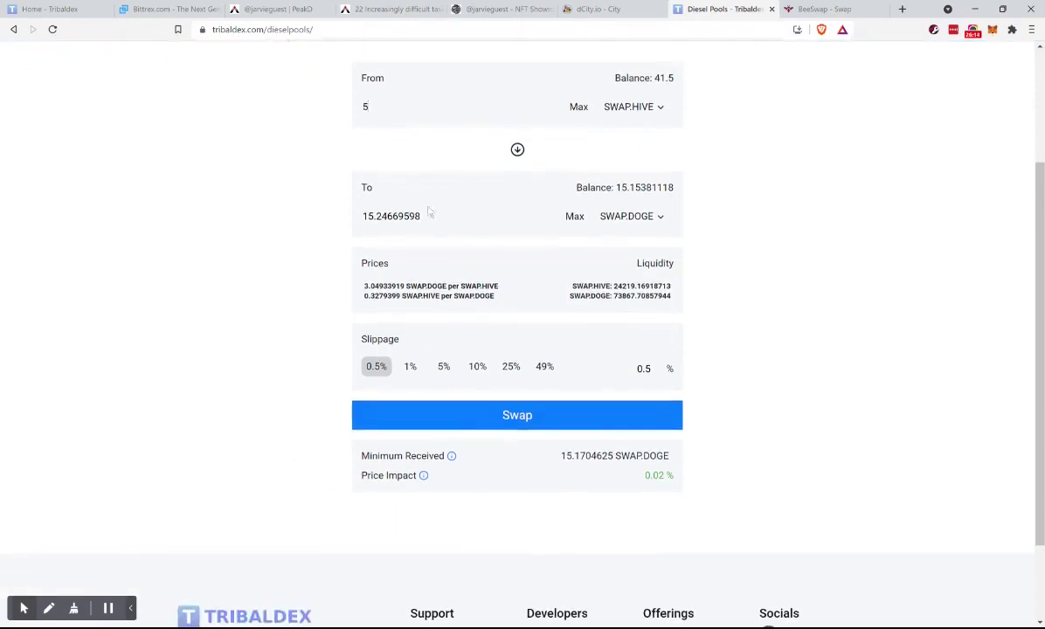
Switch to BeeSwap and set up a swap of 5 SWAP.HIVE to SWAP.DOGE.
{"action": "left_click", "coordinate": [825, 12]}
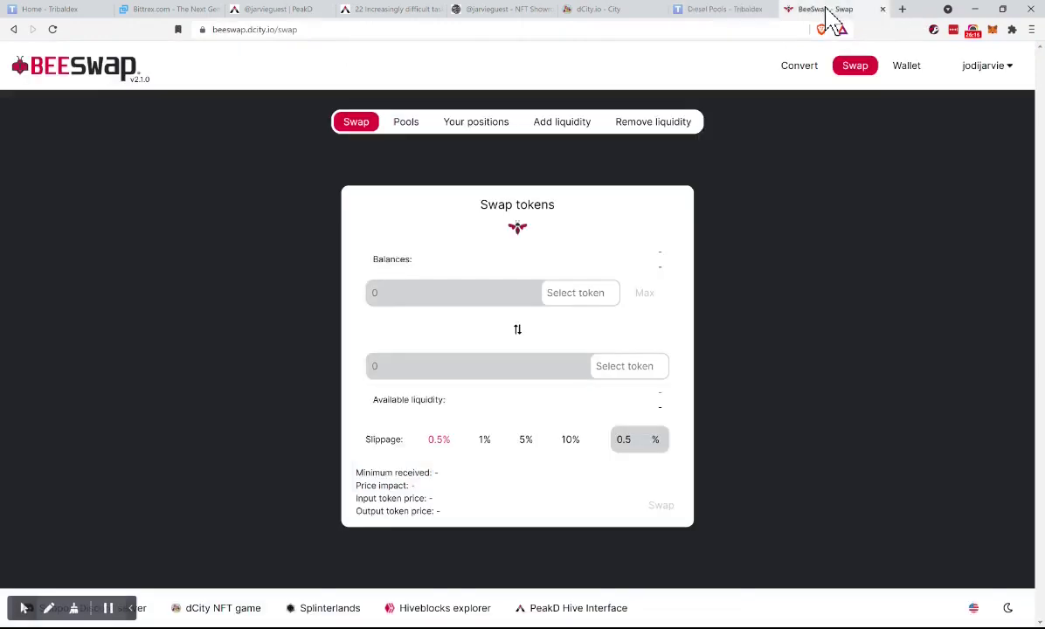
{"action": "left_click", "coordinate": [548, 293]}
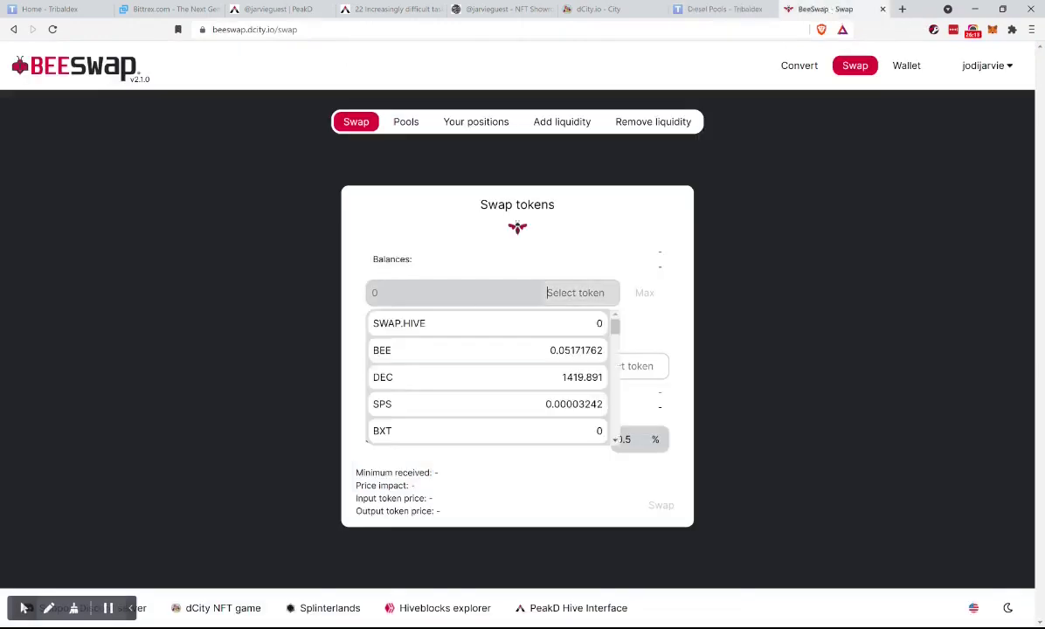
{"action": "type", "text": "hiv"}
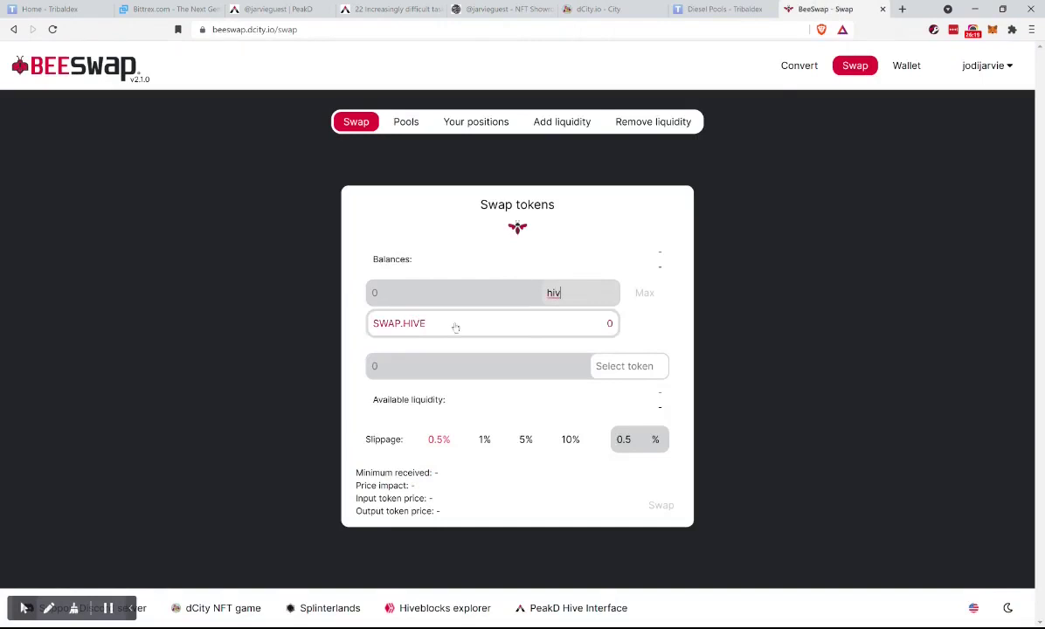
{"action": "left_click", "coordinate": [503, 325]}
{"action": "left_click", "coordinate": [596, 366]}
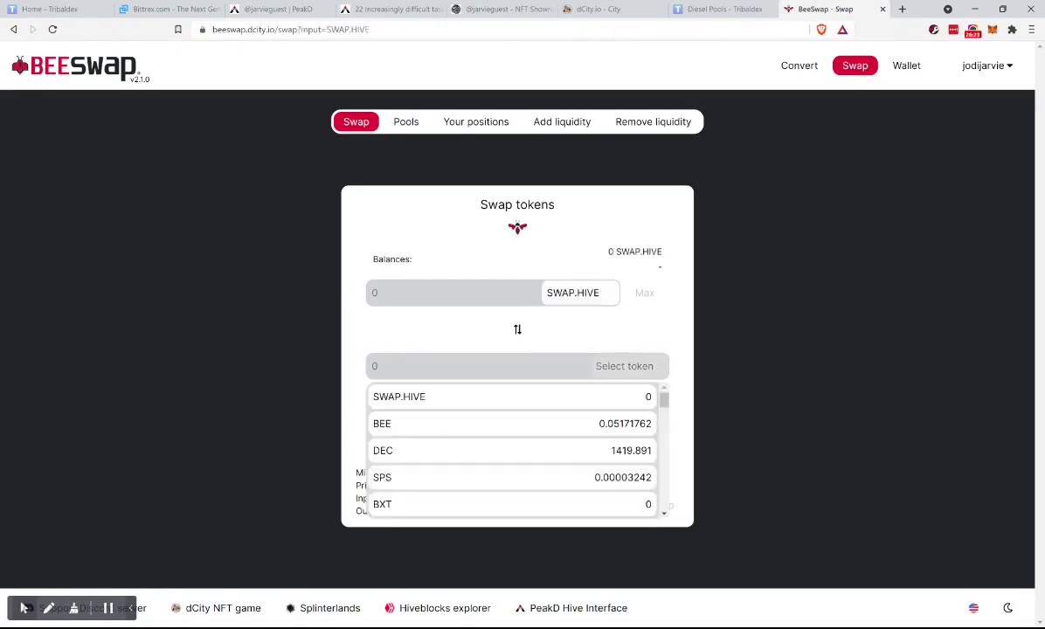
{"action": "type", "text": "dog"}
{"action": "left_click", "coordinate": [467, 399]}
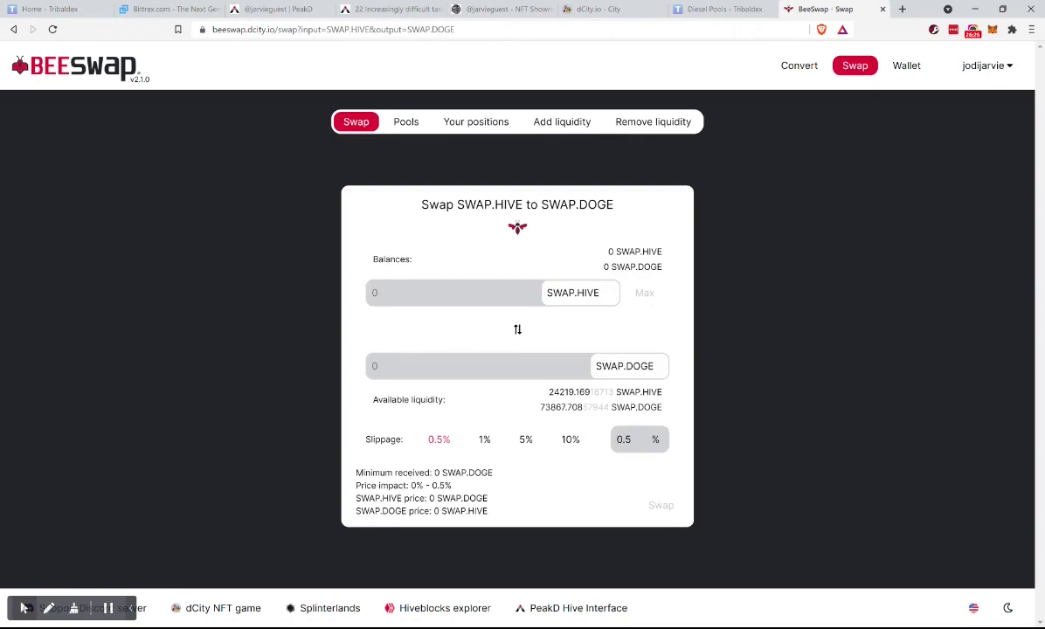
{"action": "left_click", "coordinate": [402, 292]}
{"action": "type", "text": "5"}
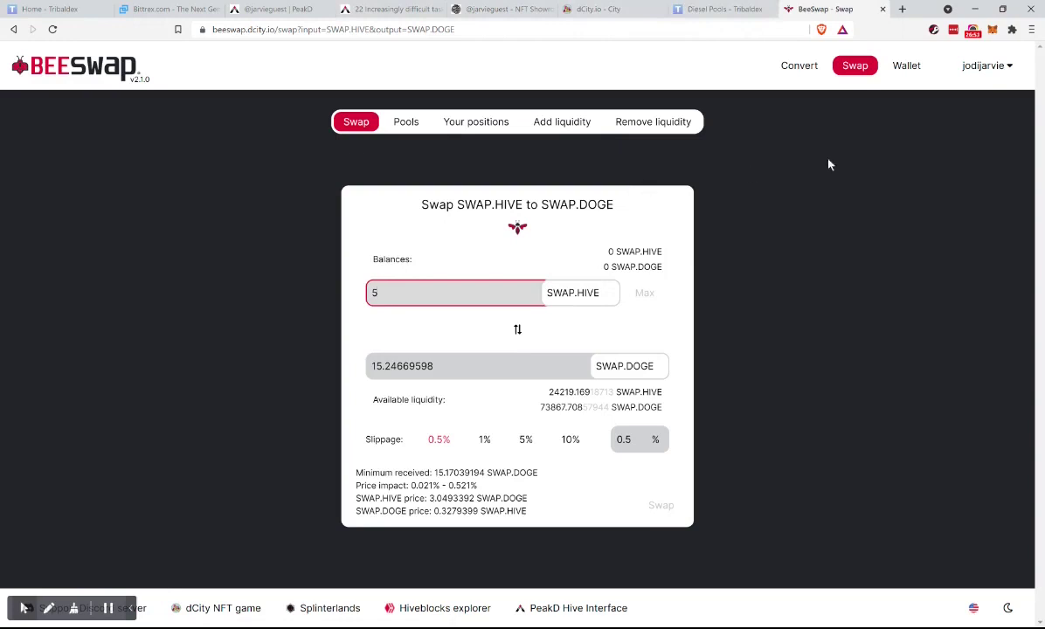
Compare the Tribaldex Diesel Pools quote with the BeeSwap quote for the same SWAP.HIVE to SWAP.DOGE swap, ending on BeeSwap.
{"action": "left_click", "coordinate": [714, 12]}
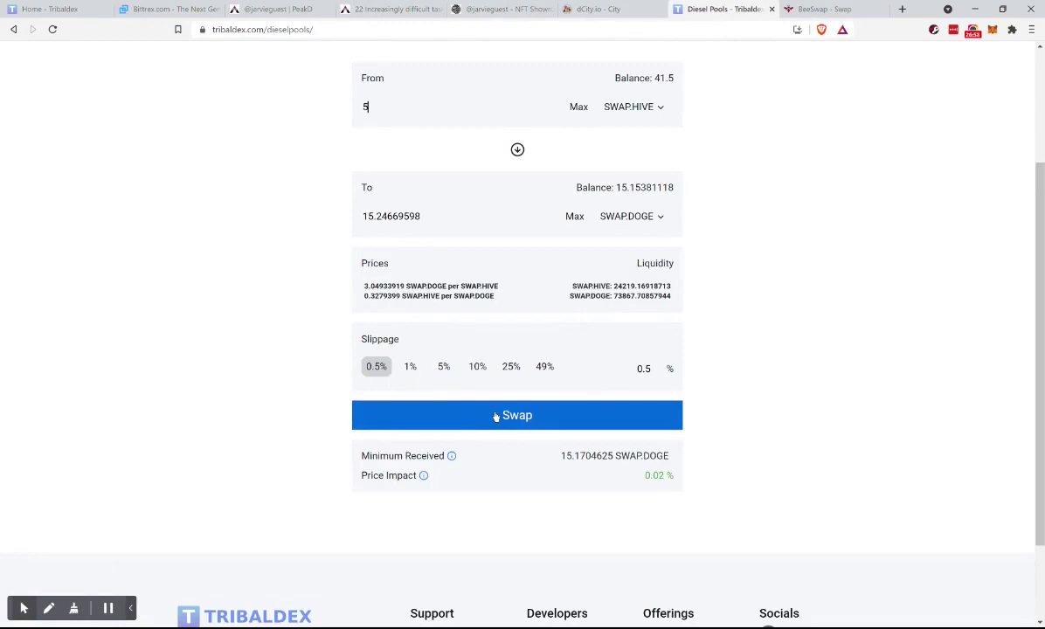
{"action": "left_click", "coordinate": [836, 12]}
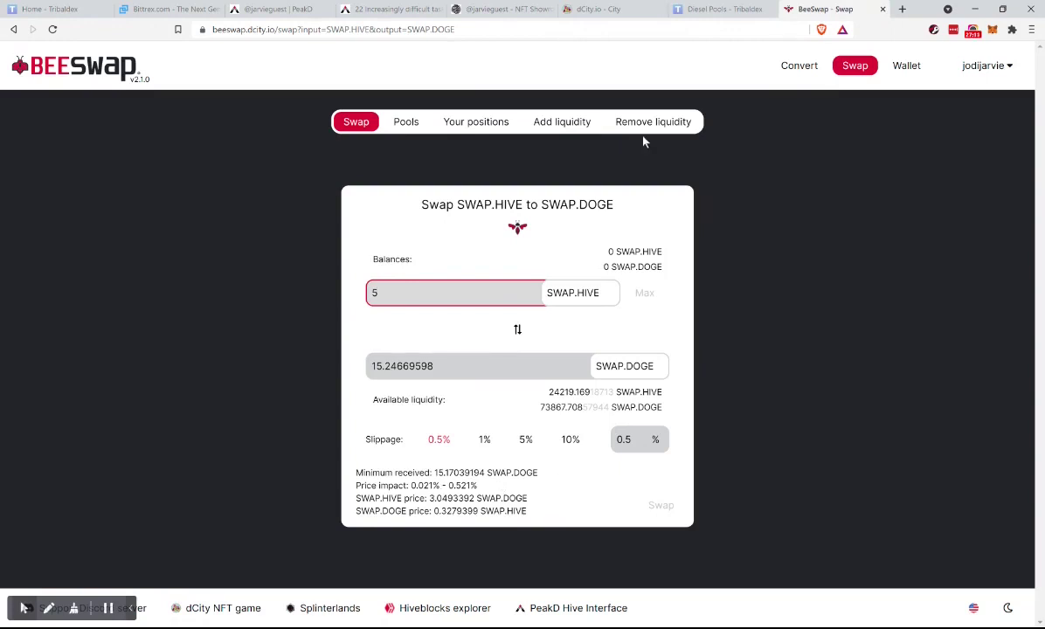
{"action": "left_click", "coordinate": [711, 10]}
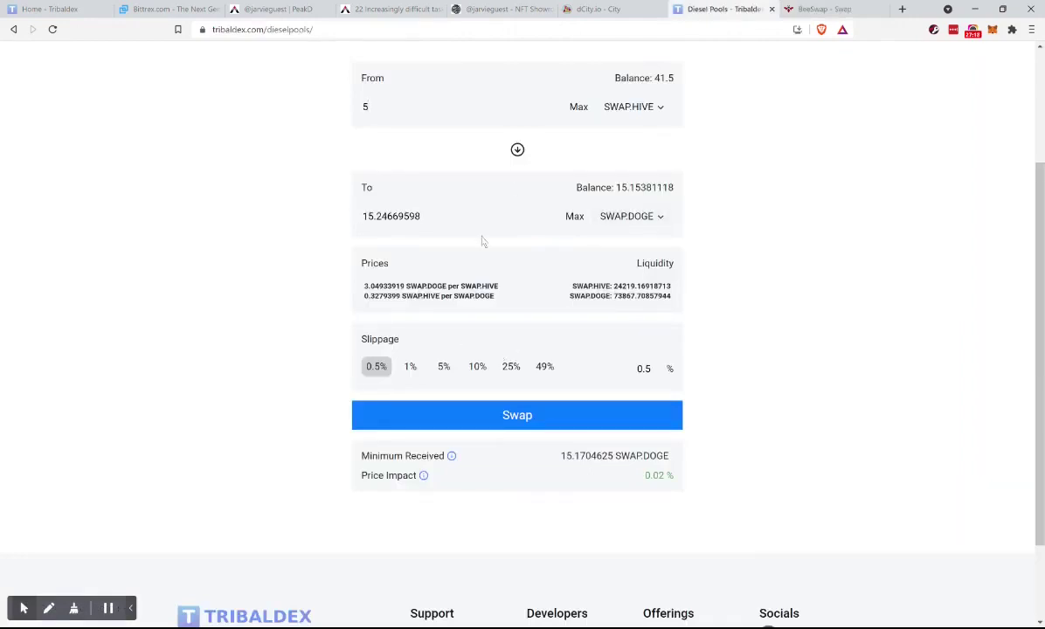
{"action": "left_click", "coordinate": [809, 11]}
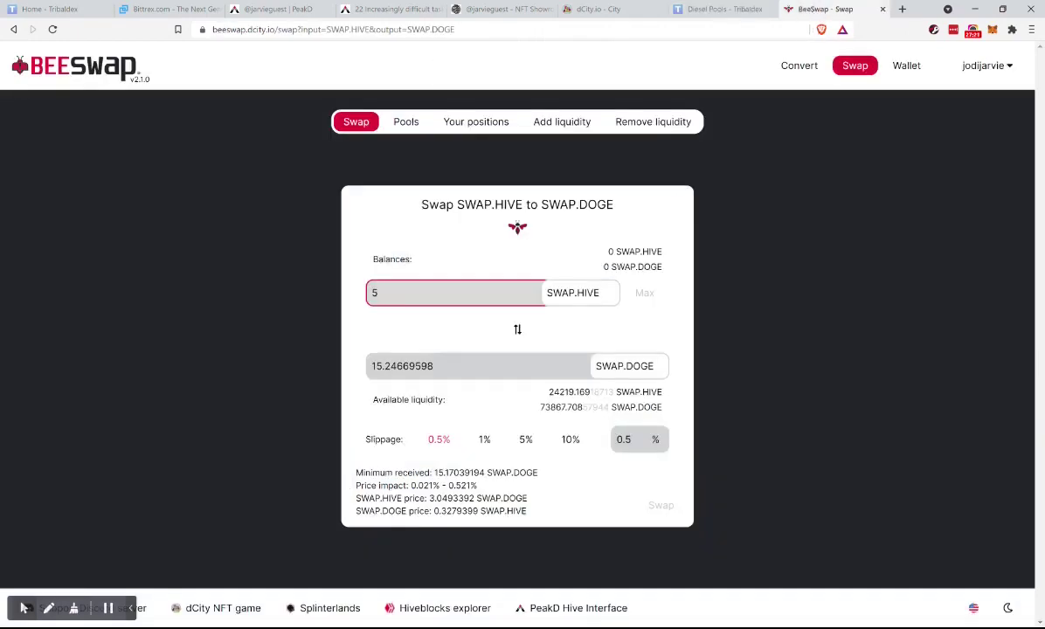
{"action": "left_click", "coordinate": [694, 10]}
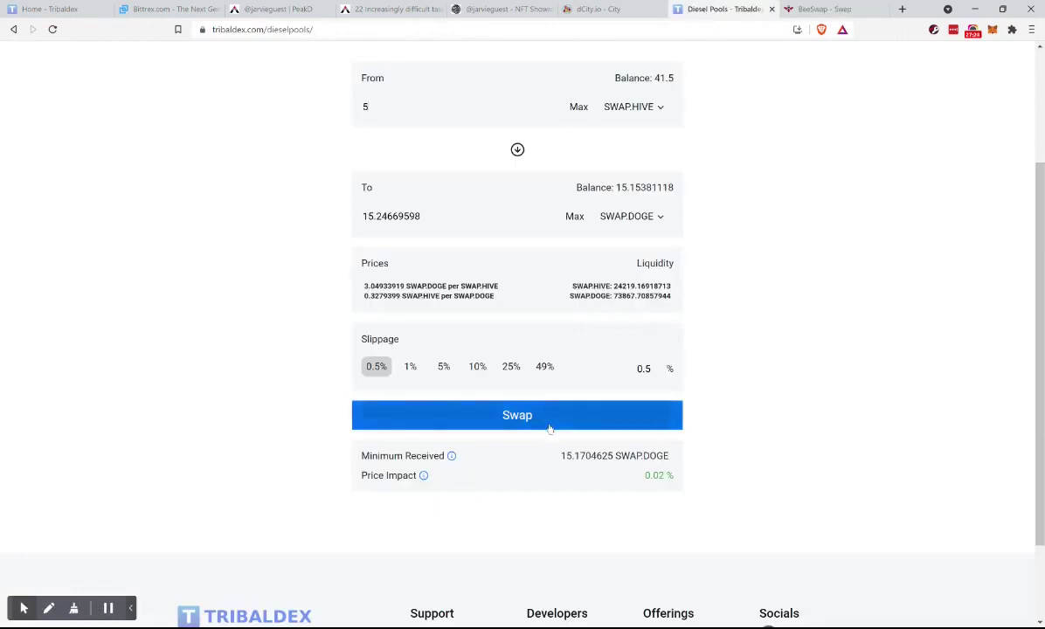
{"action": "left_click", "coordinate": [816, 11]}
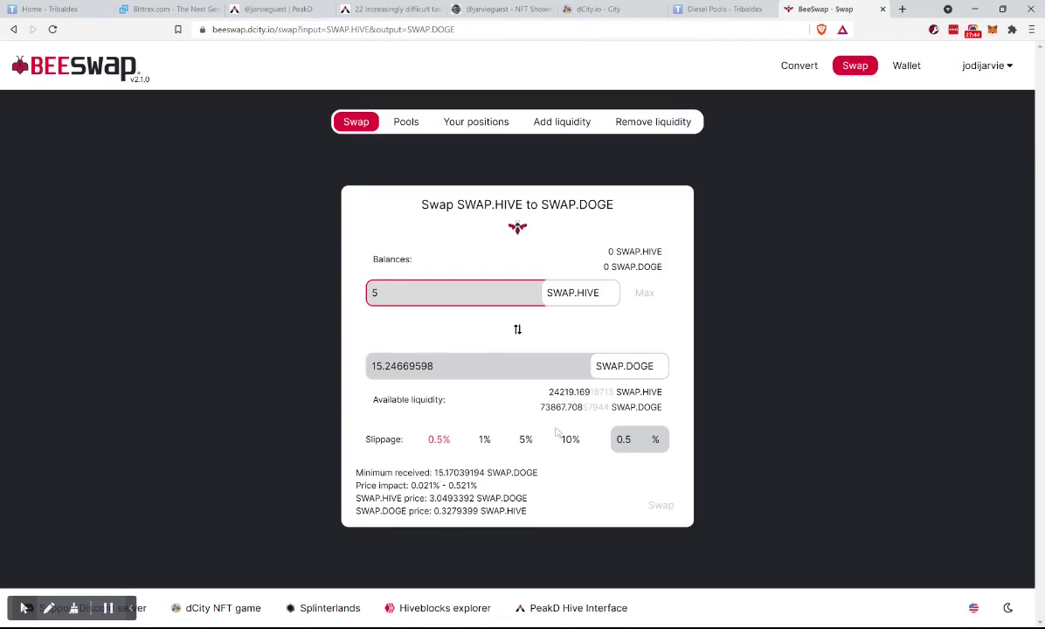
Add another Hive account to BeeSwap by logging in through Keychain with its username, and close the account manager.
{"action": "left_click", "coordinate": [989, 67]}
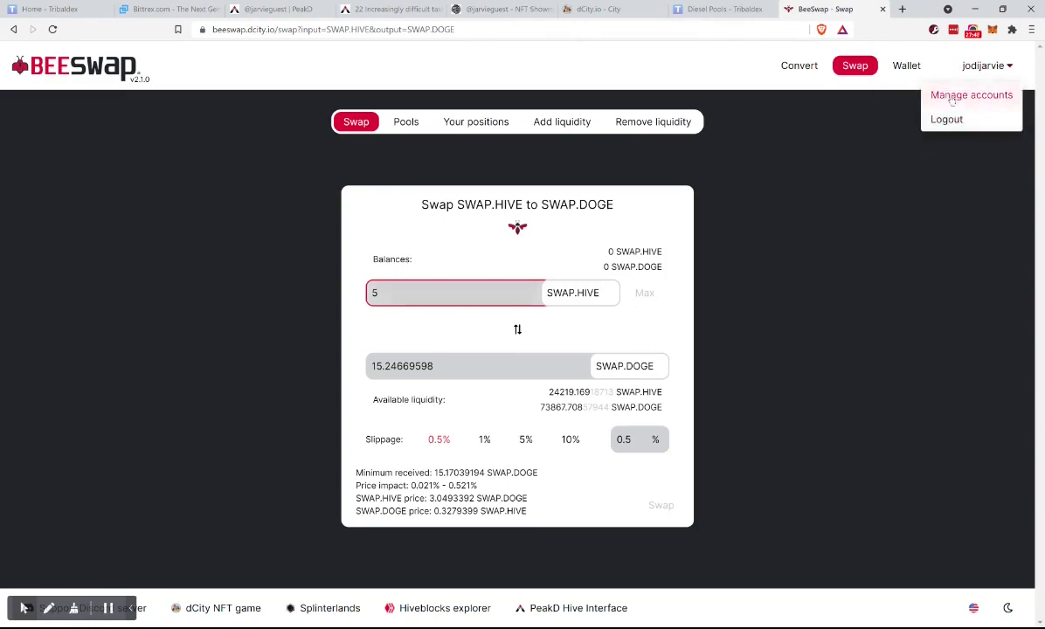
{"action": "left_click", "coordinate": [952, 96]}
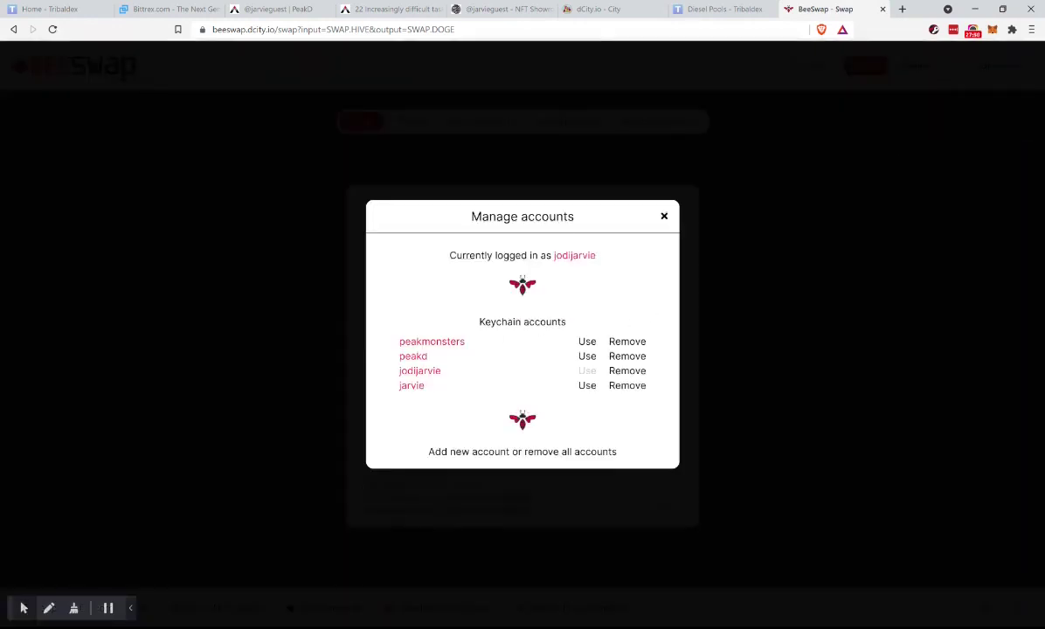
{"action": "left_click", "coordinate": [468, 453]}
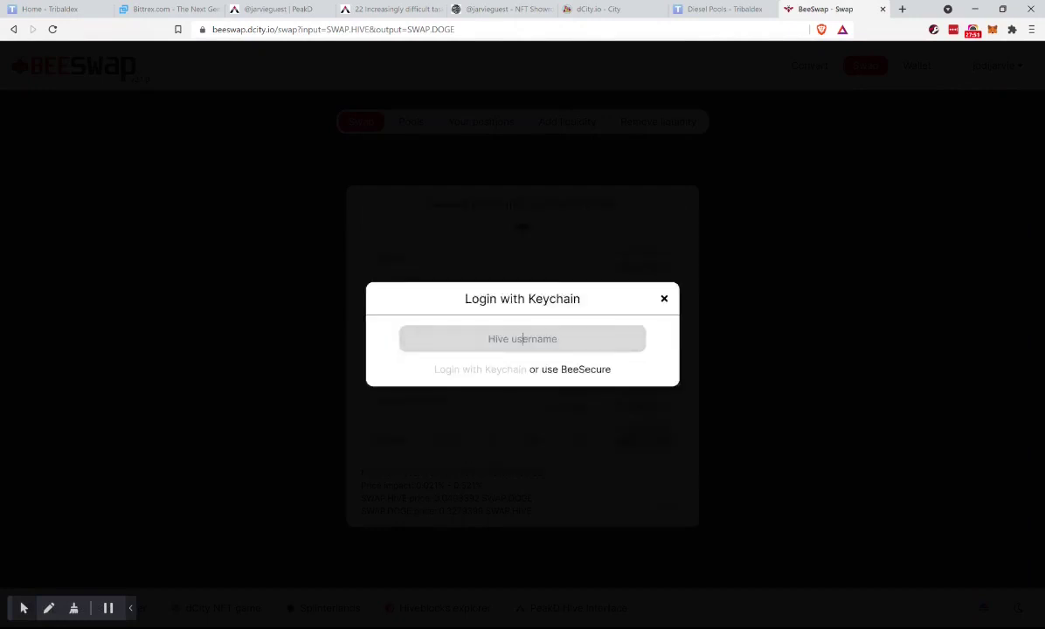
{"action": "type", "text": "jarvieguest"}
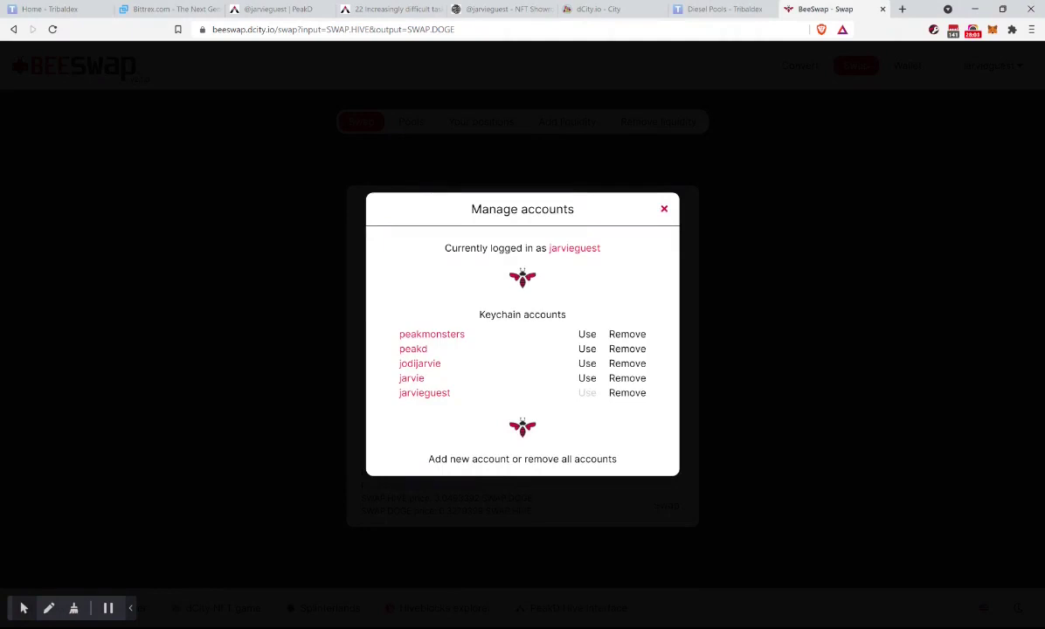
{"action": "left_click", "coordinate": [664, 209]}
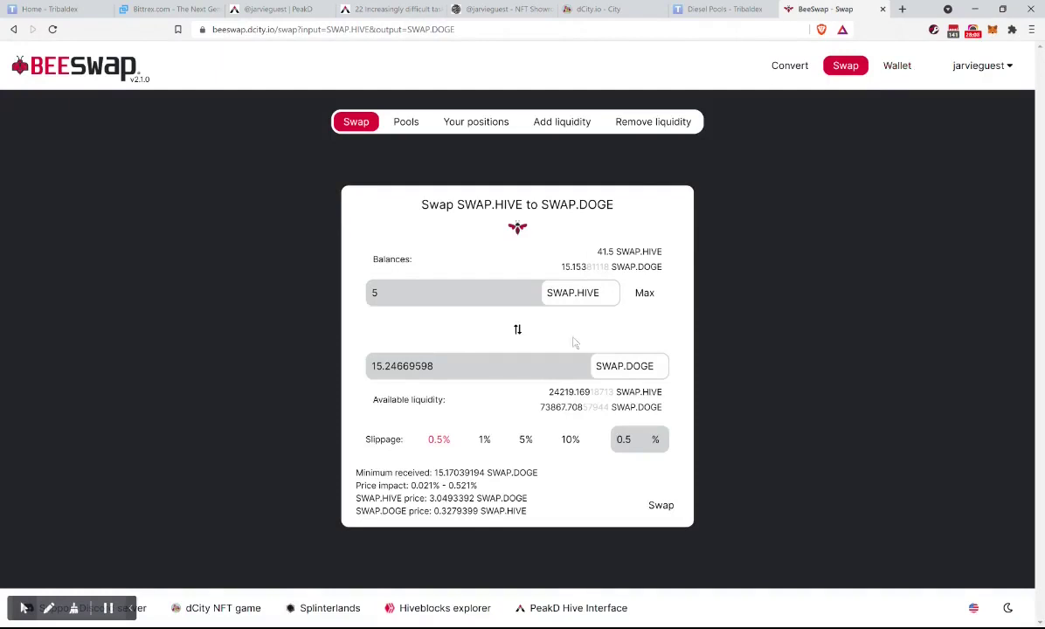
Execute the 5 SWAP.HIVE to SWAP.DOGE swap on BeeSwap, and refresh the Hive Engine token balances in the PeakD wallet.
{"action": "left_click", "coordinate": [661, 506]}
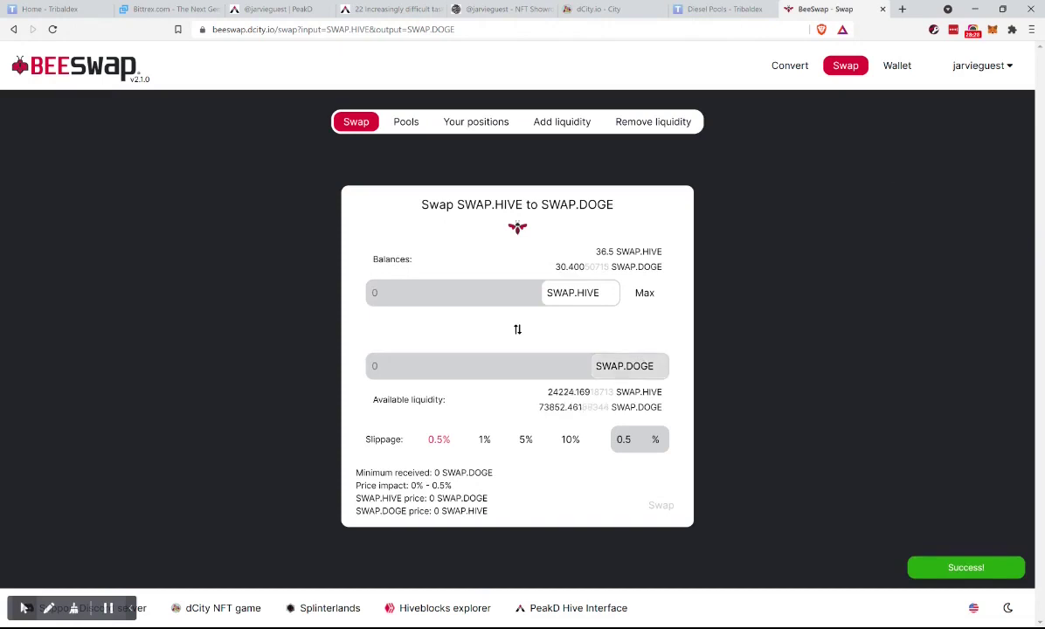
{"action": "left_click", "coordinate": [289, 10]}
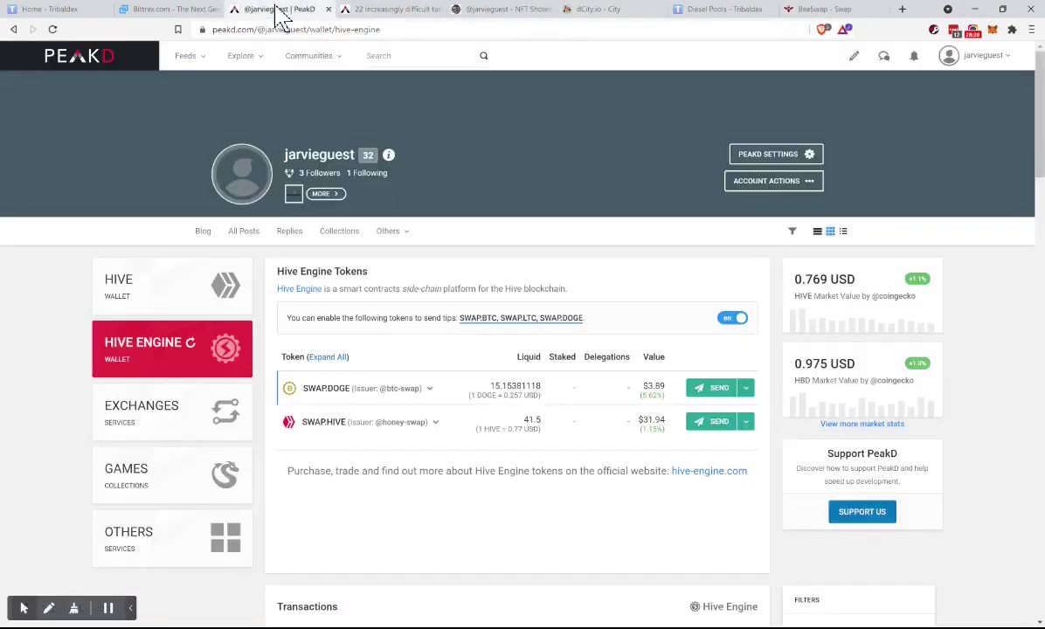
{"action": "left_click", "coordinate": [191, 343]}
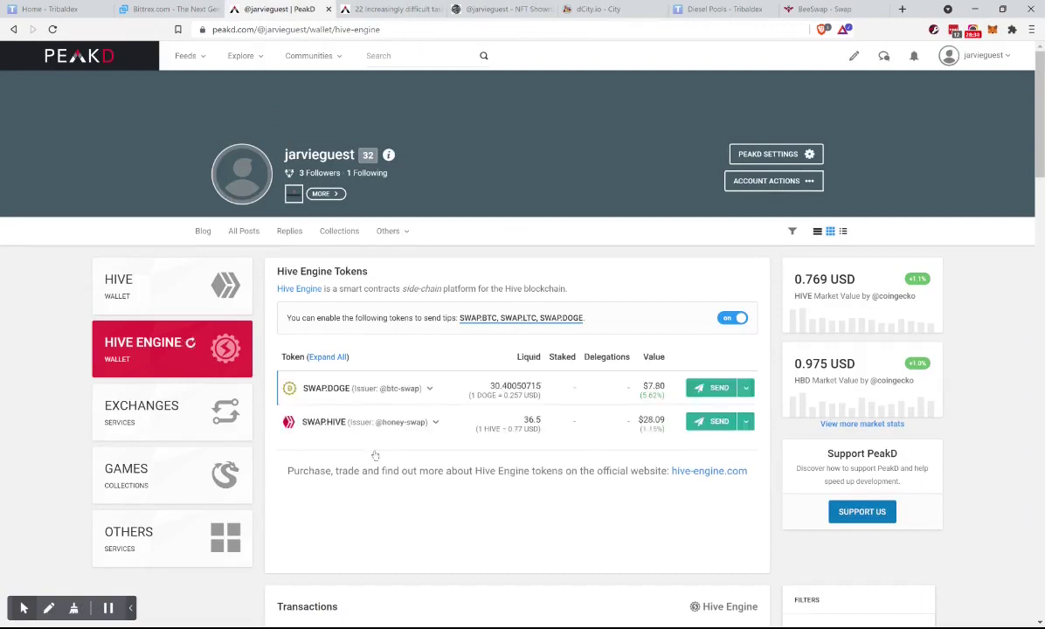